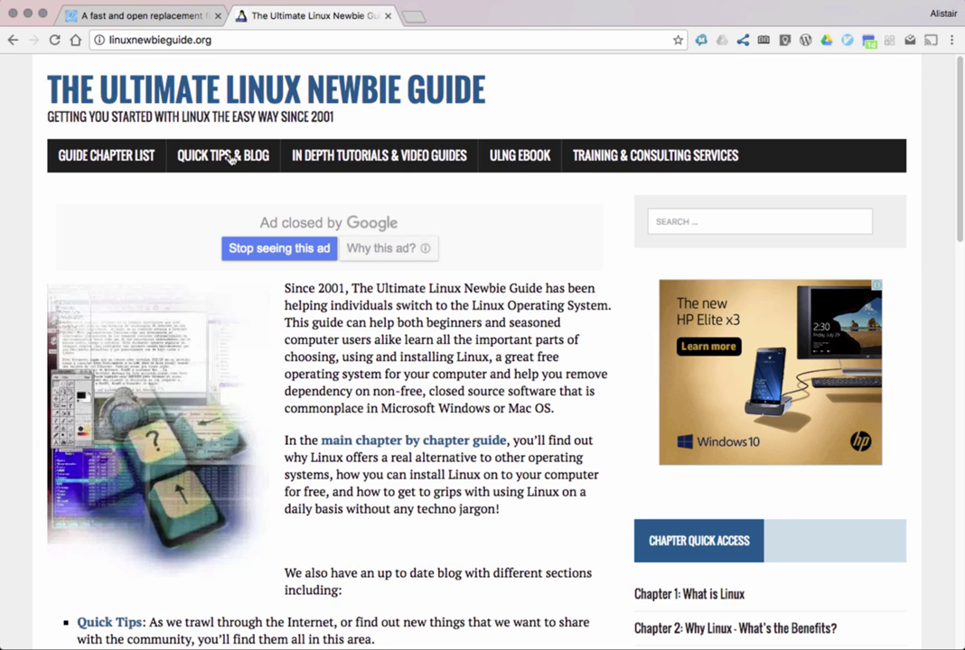
Bring up the elementary.io home page, the 'fast and open replacement' tab
left_click(173, 18)
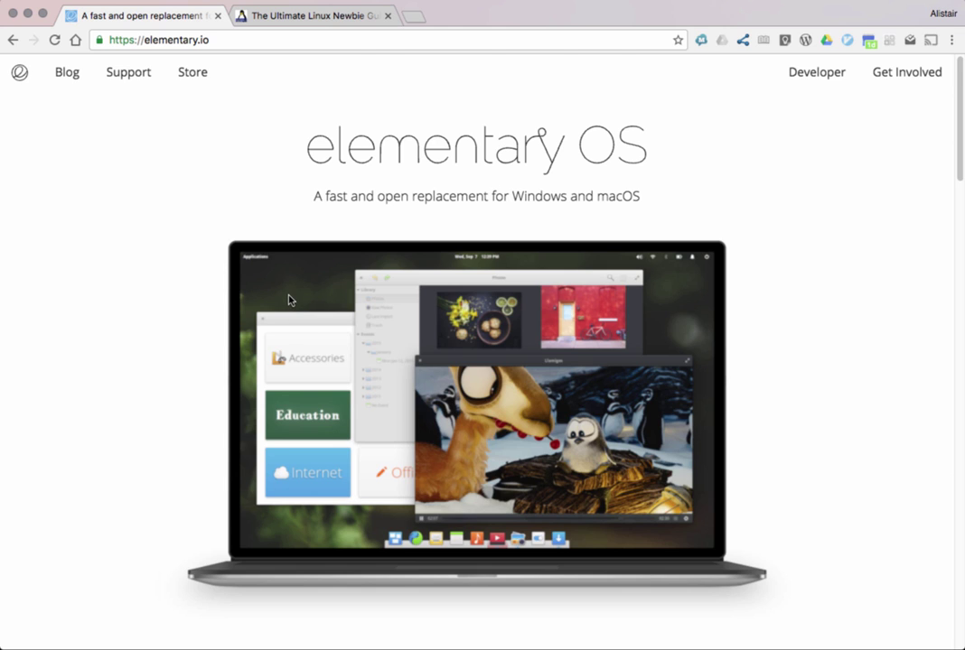
scroll(290, 301, "down", 10)
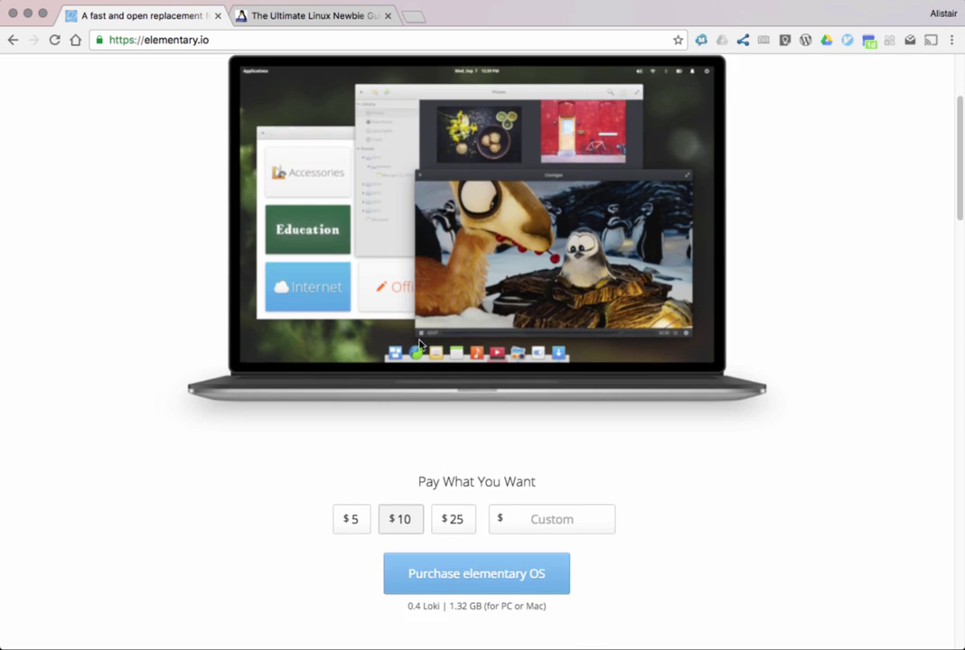
scroll(421, 349, "down", 7)
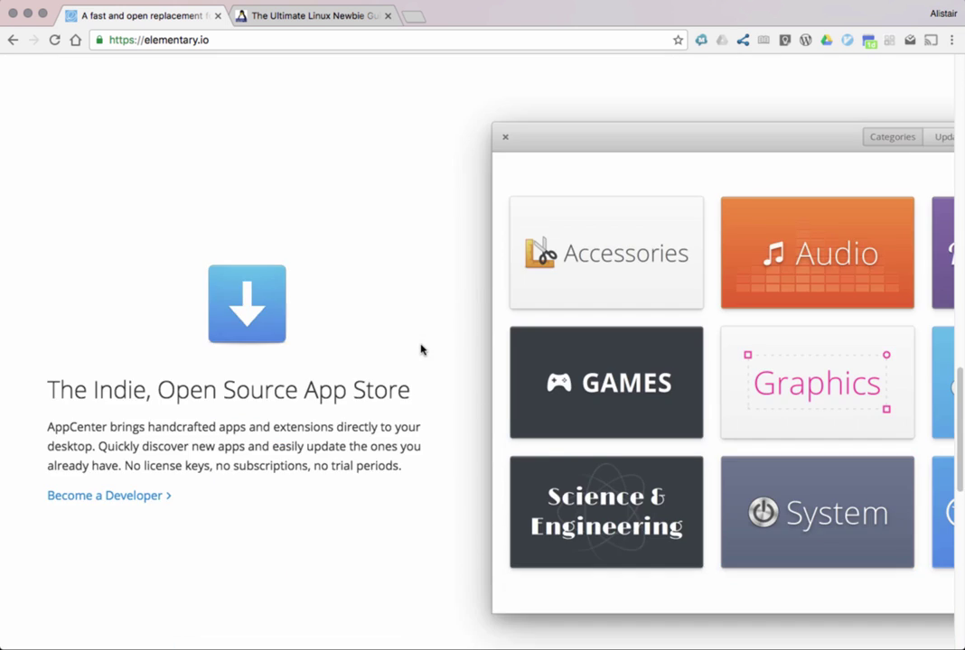
scroll(421, 349, "up", 2)
scroll(421, 350, "up", 8)
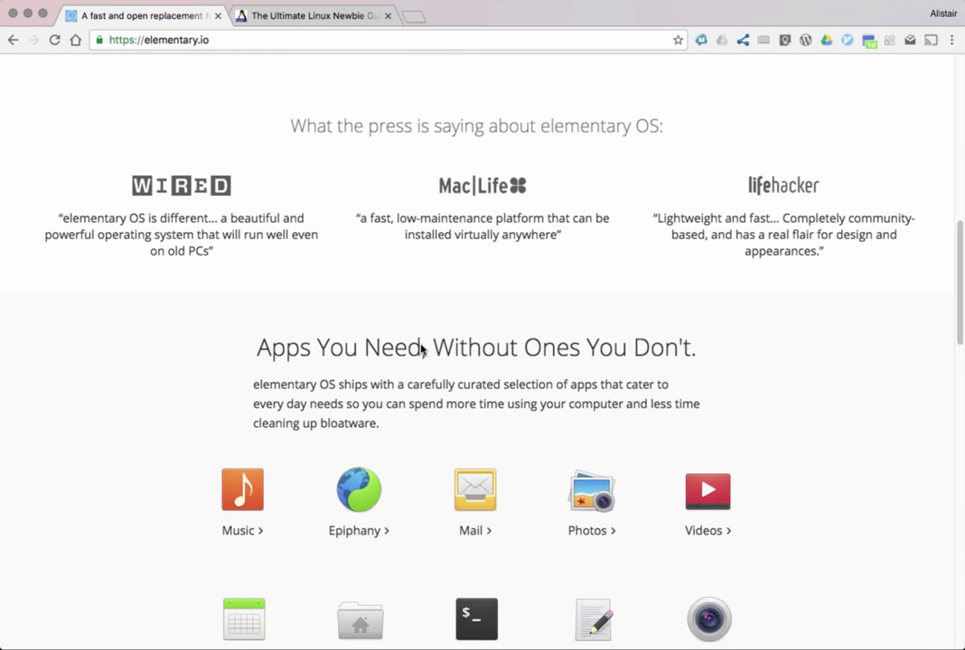
scroll(421, 350, "up", 3)
scroll(421, 349, "up", 3)
scroll(421, 349, "up", 5)
scroll(421, 349, "down", 4)
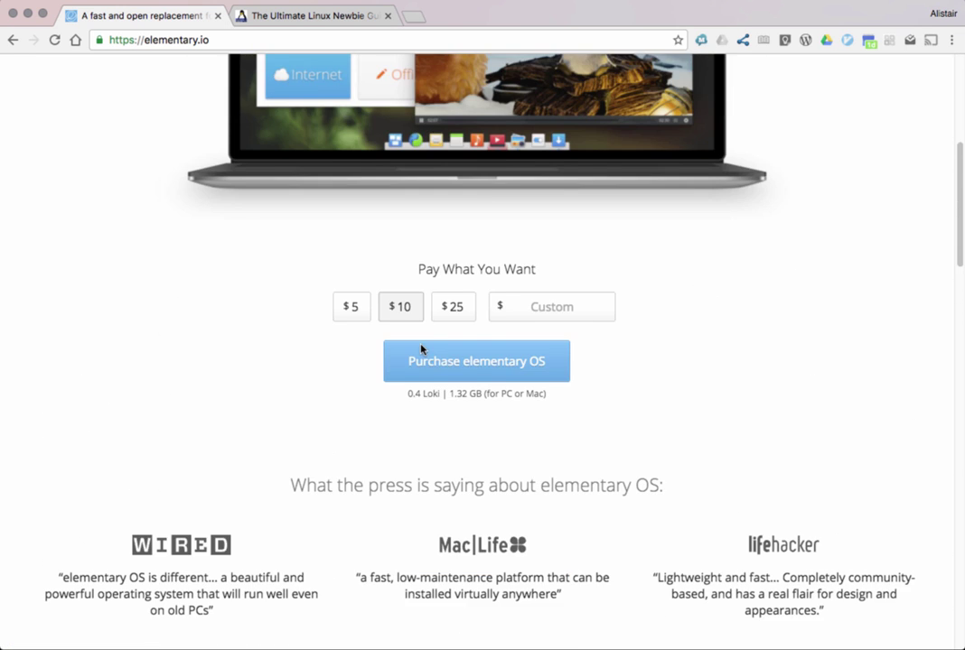
scroll(421, 350, "down", 5)
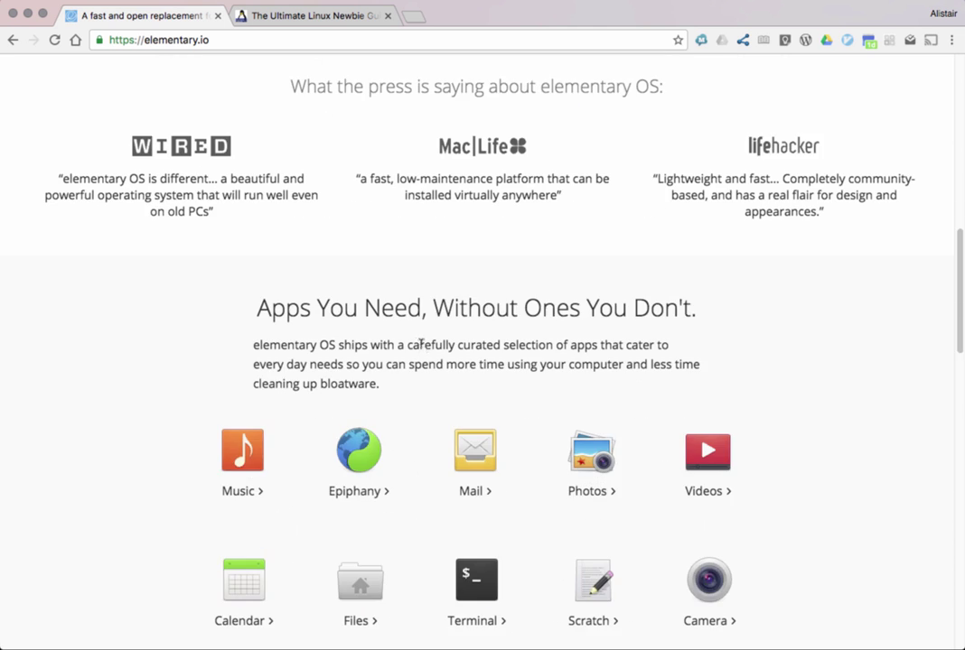
scroll(421, 344, "down", 1)
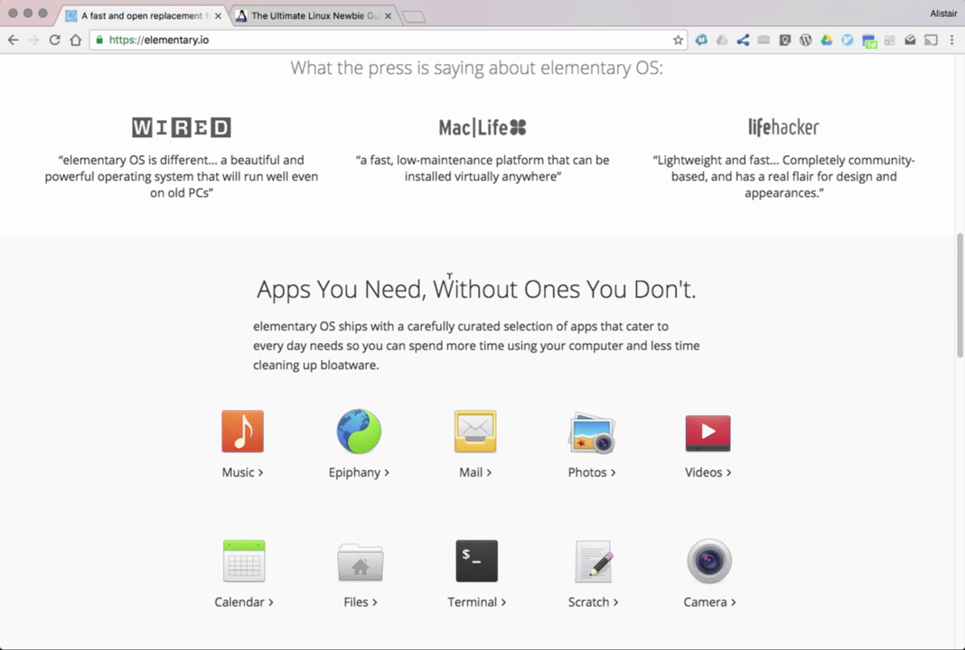
scroll(448, 280, "down", 1)
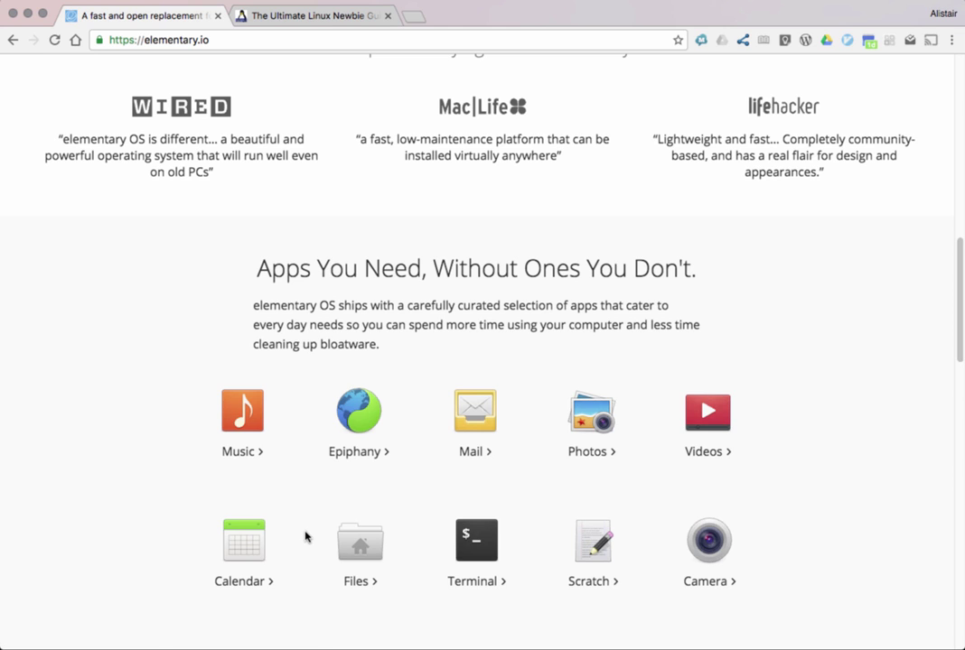
left_click_drag(958, 345, 961, 483)
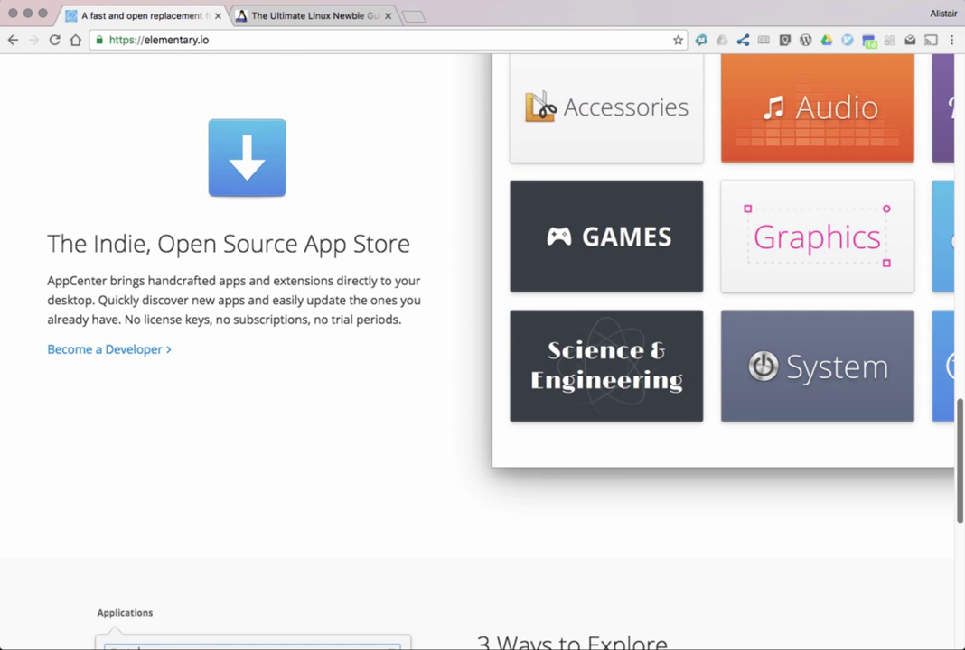
left_click_drag(960, 482, 952, 243)
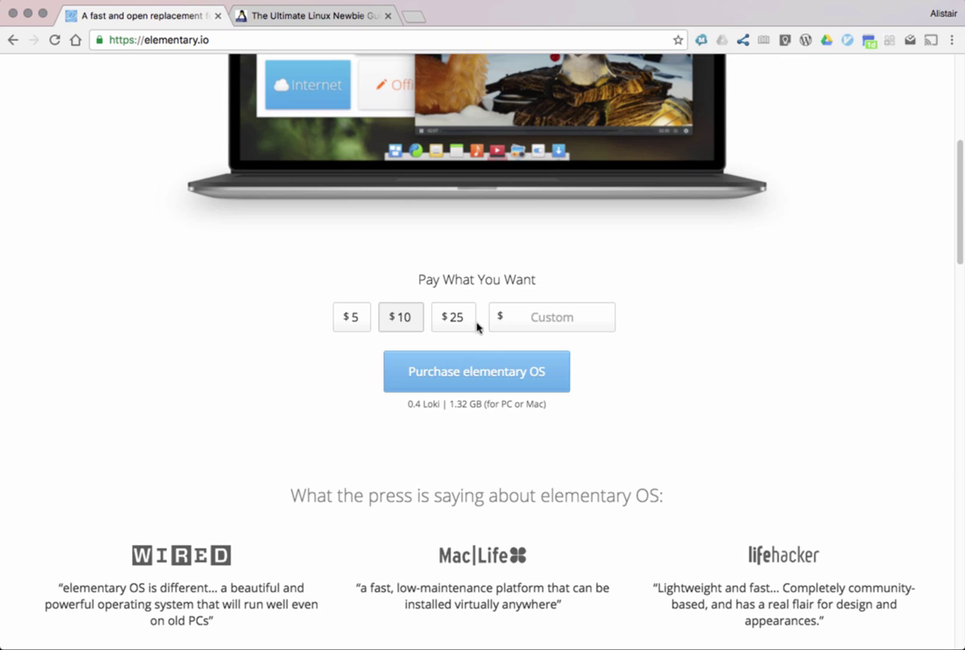
Enter a $0 custom pay-what-you-want amount and start the free elementary OS download
left_click(533, 326)
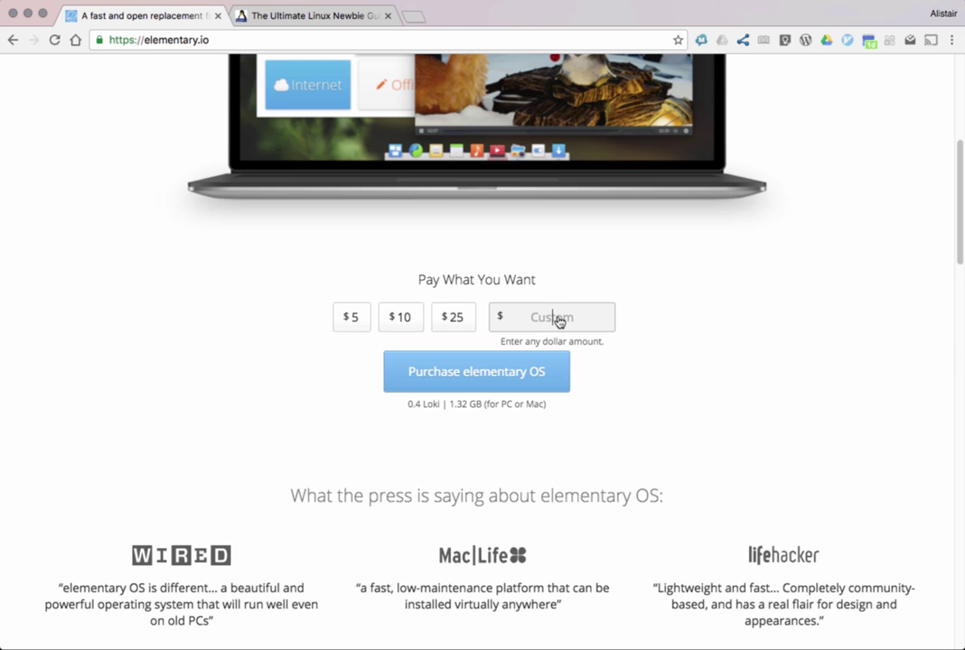
type("0")
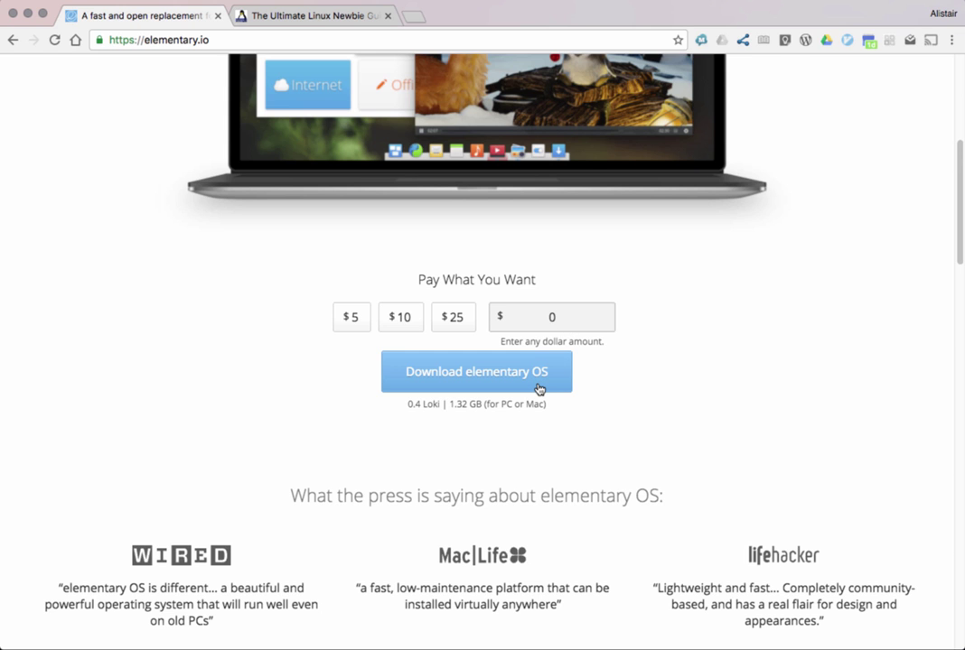
left_click(538, 388)
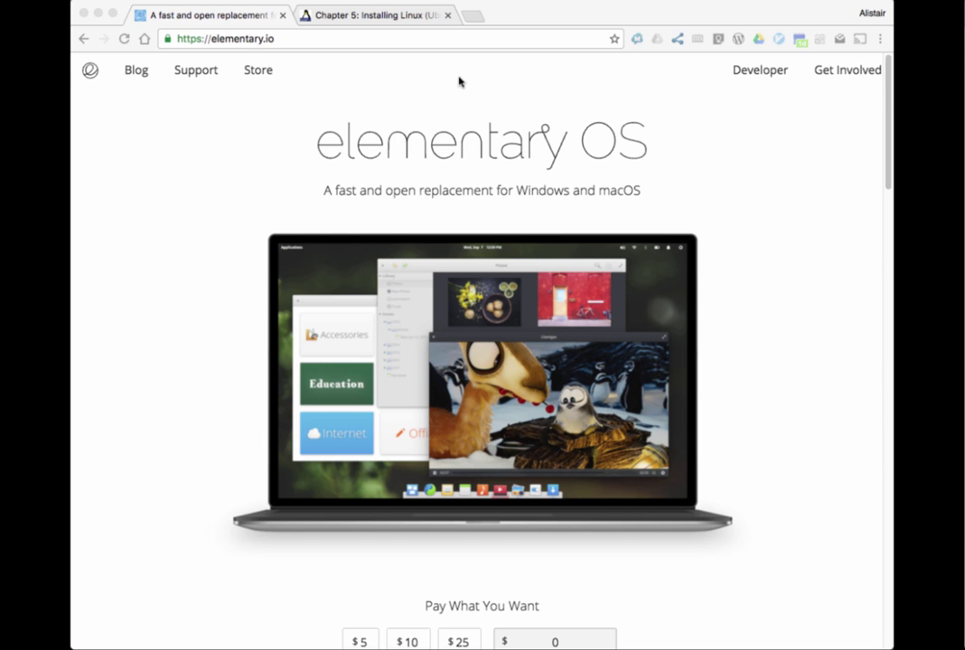
Go to the Chapter 5: Installing Linux guide and scroll to section 5.4 The Install Process
left_click(411, 20)
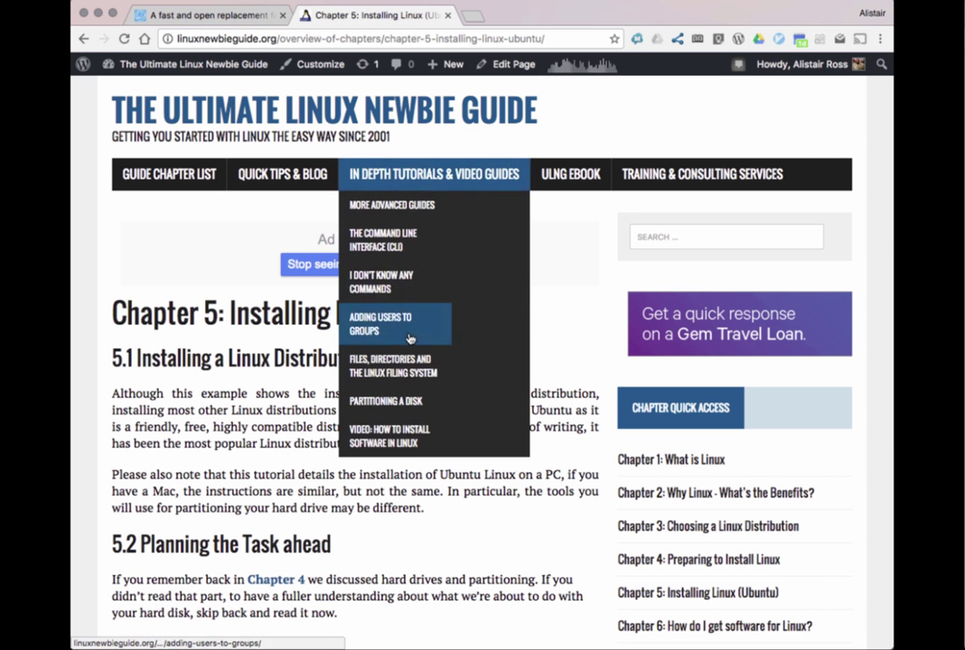
scroll(180, 442, "down", 1)
scroll(181, 442, "up", 1)
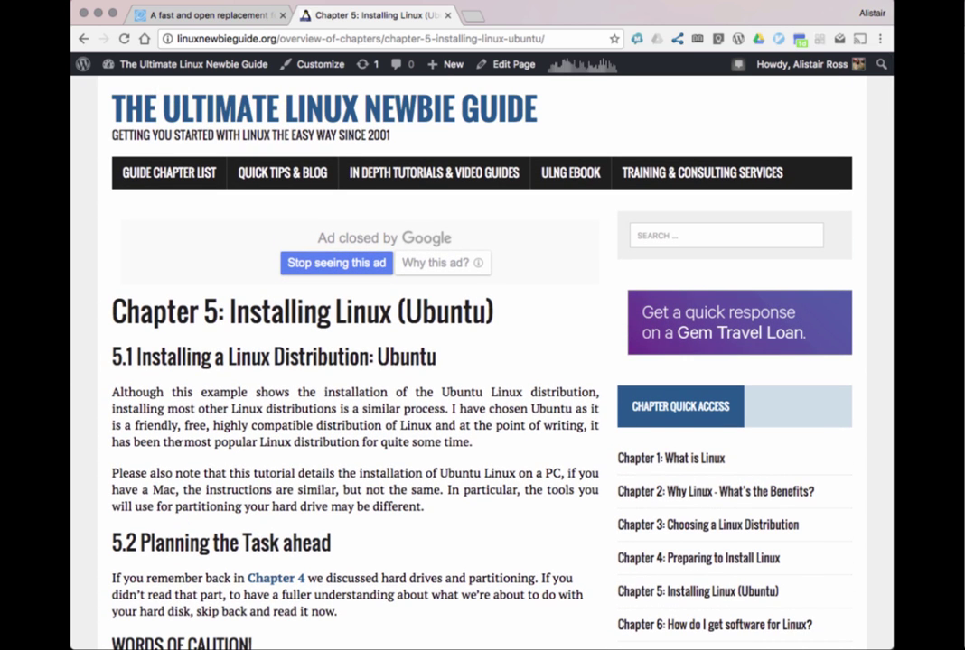
scroll(181, 442, "down", 10)
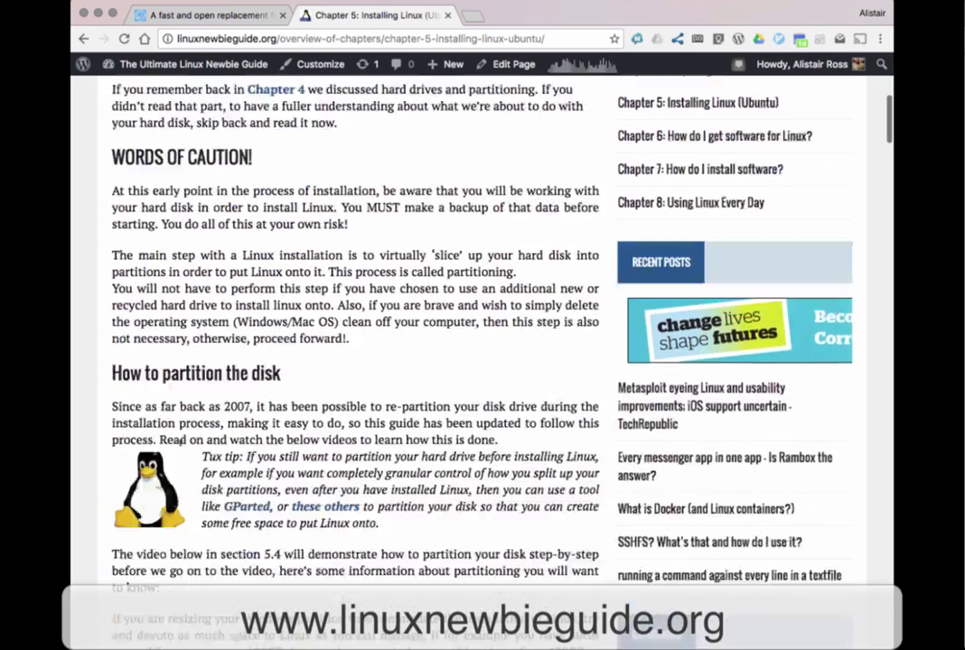
scroll(179, 441, "down", 5)
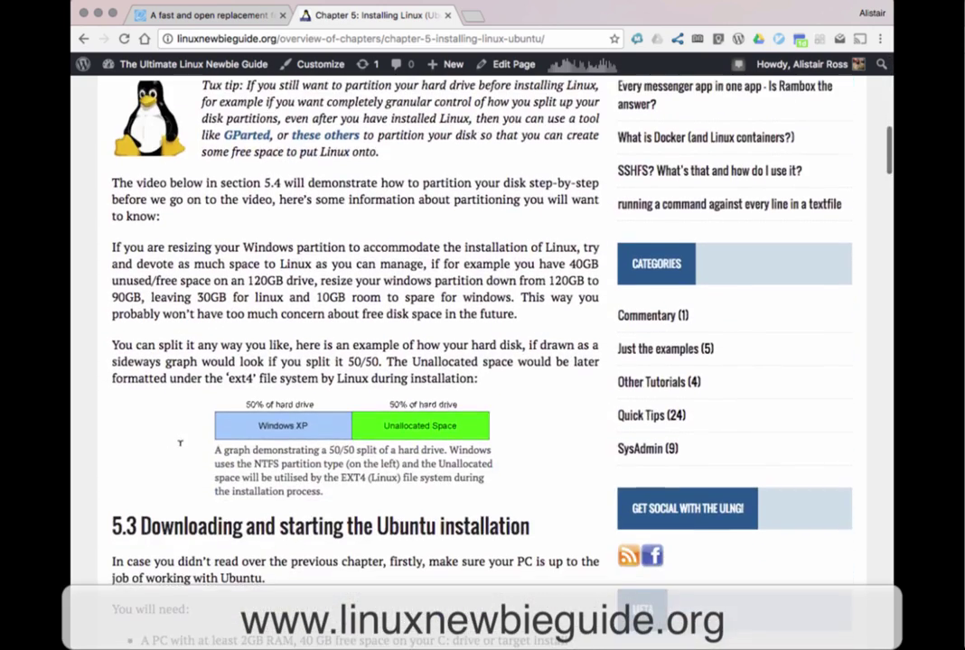
scroll(180, 443, "down", 3)
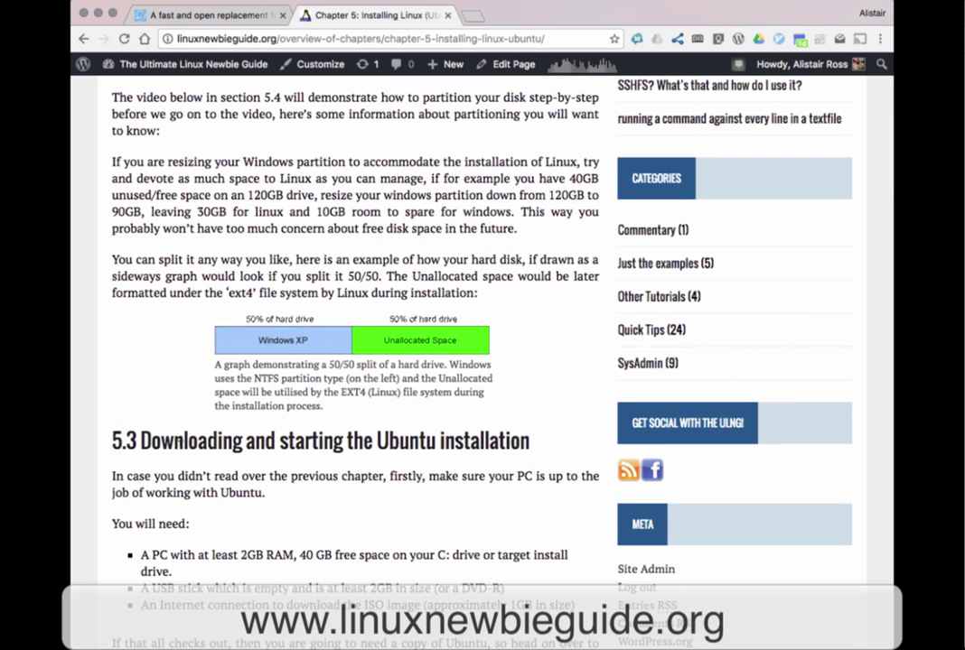
scroll(180, 443, "down", 3)
scroll(180, 443, "down", 14)
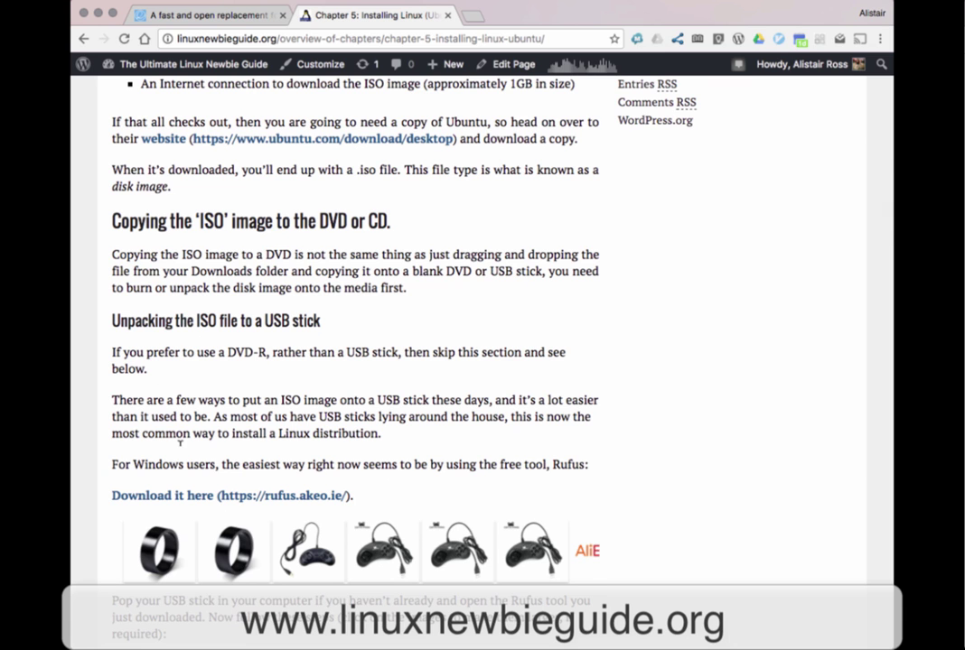
scroll(180, 443, "down", 8)
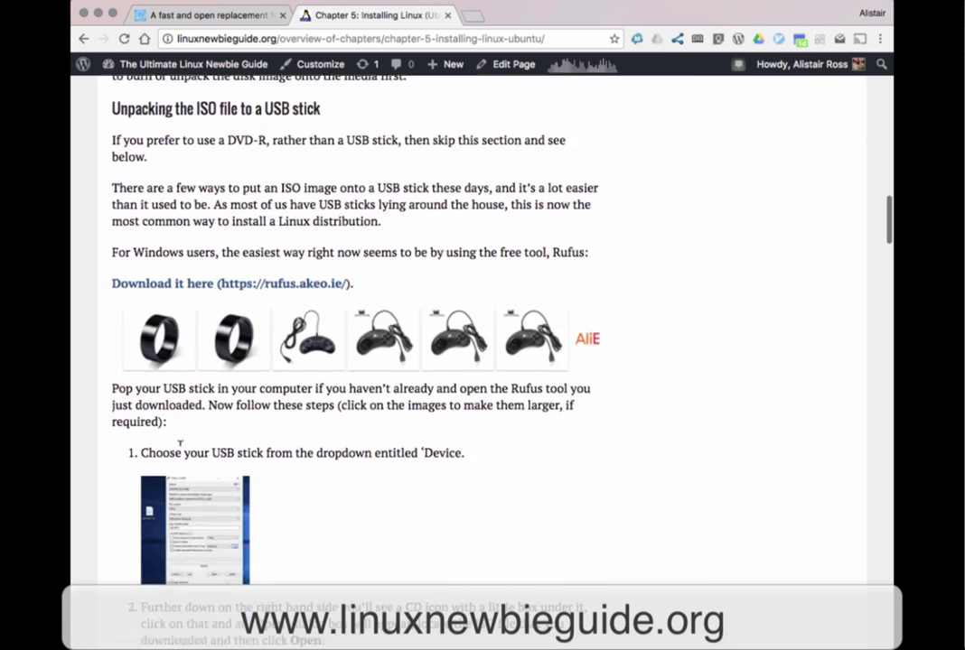
scroll(180, 442, "down", 20)
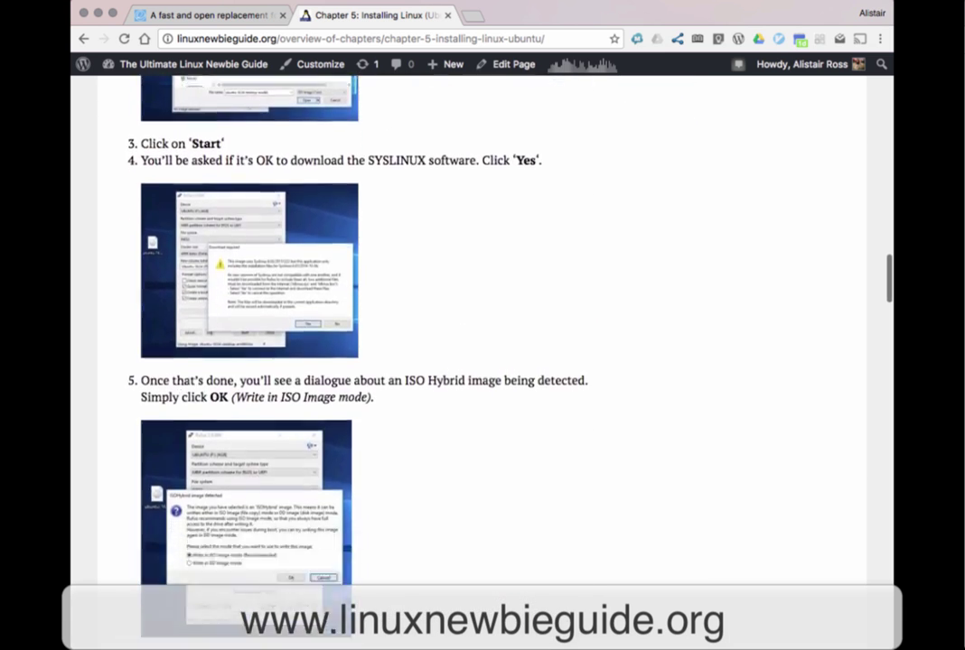
scroll(179, 443, "down", 20)
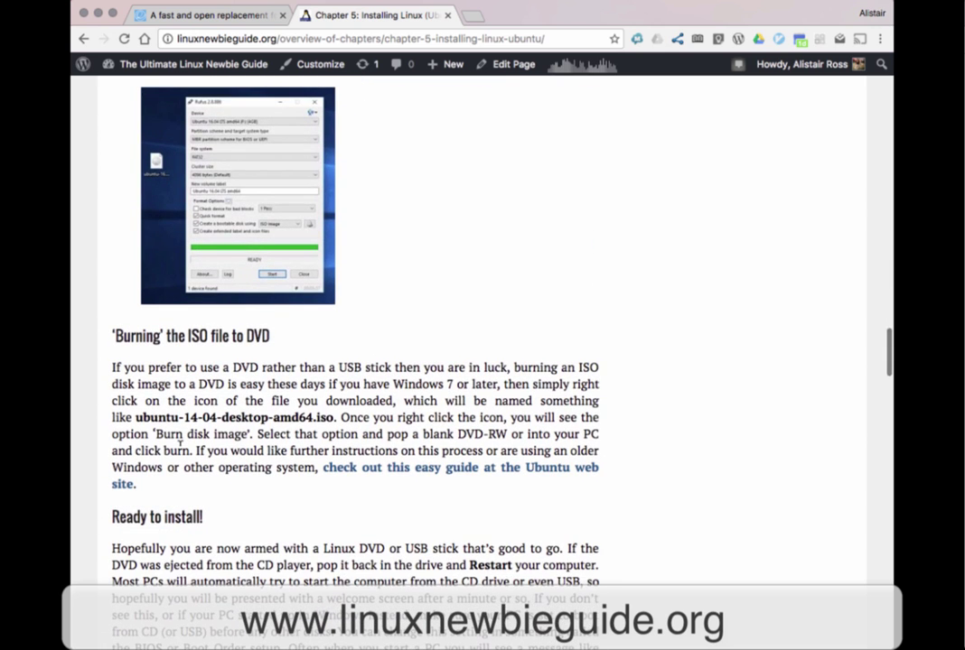
scroll(179, 443, "down", 3)
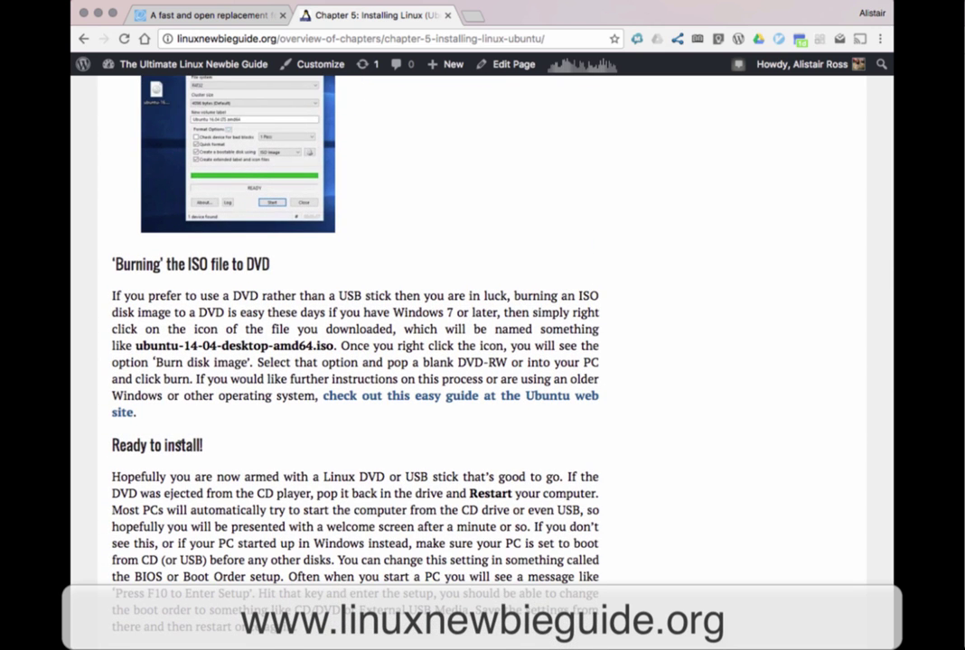
scroll(180, 442, "down", 9)
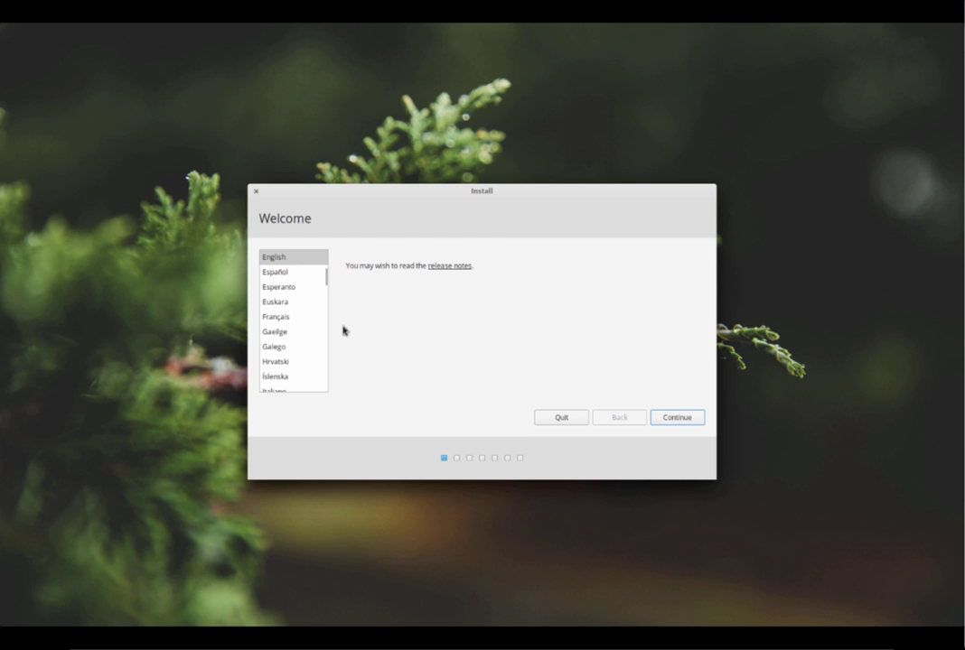
Leave English selected in the language list and continue past the Welcome page
scroll(302, 352, "down", 6)
scroll(301, 352, "down", 10)
scroll(302, 351, "up", 15)
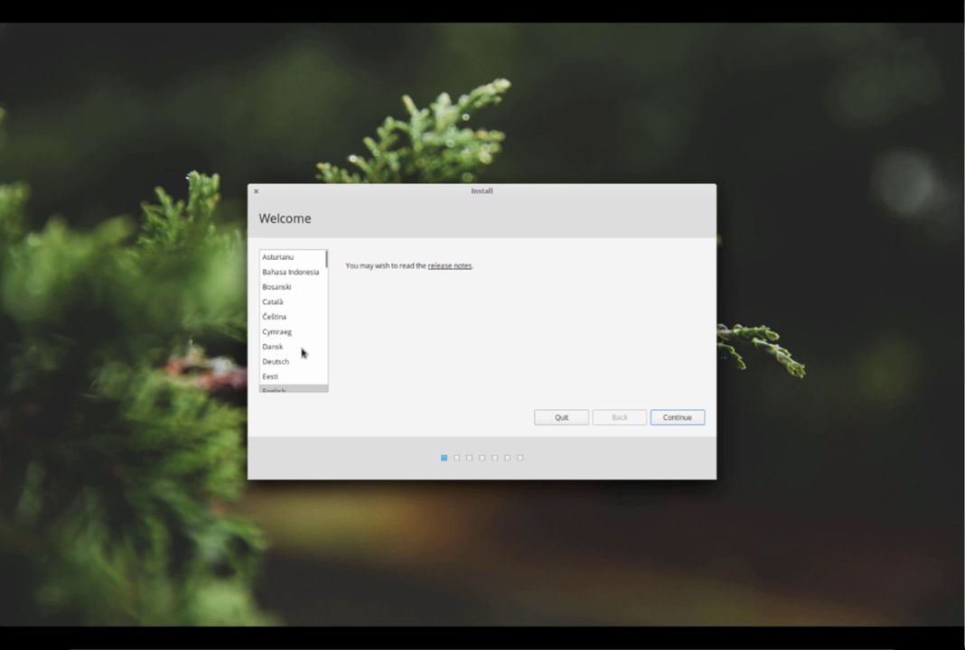
scroll(302, 351, "down", 1)
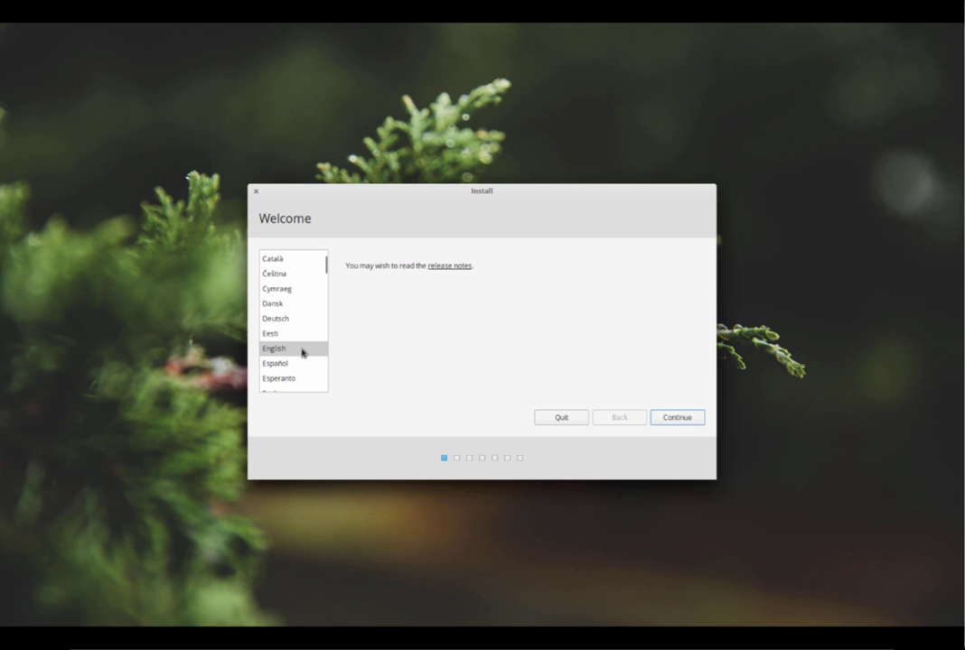
left_click(667, 417)
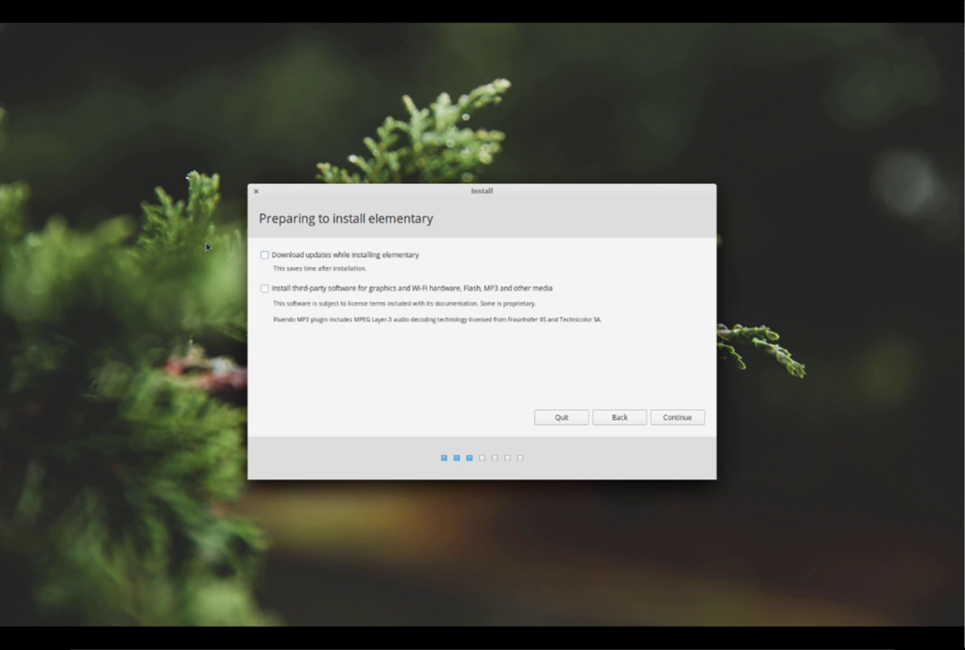
Tick both the download-updates and third-party graphics, Wi-Fi and media software options
left_click(263, 256)
left_click(265, 289)
Continue from the update options to the Installation type page
left_click(681, 416)
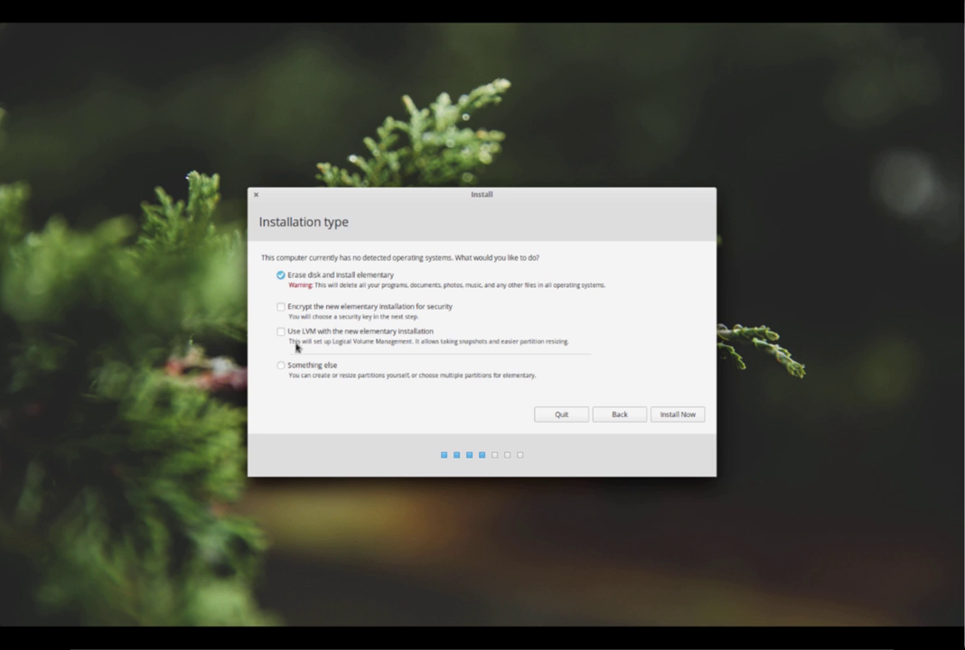
Install Now with 'Erase disk and install elementary' and approve writing the partition changes
left_click(681, 416)
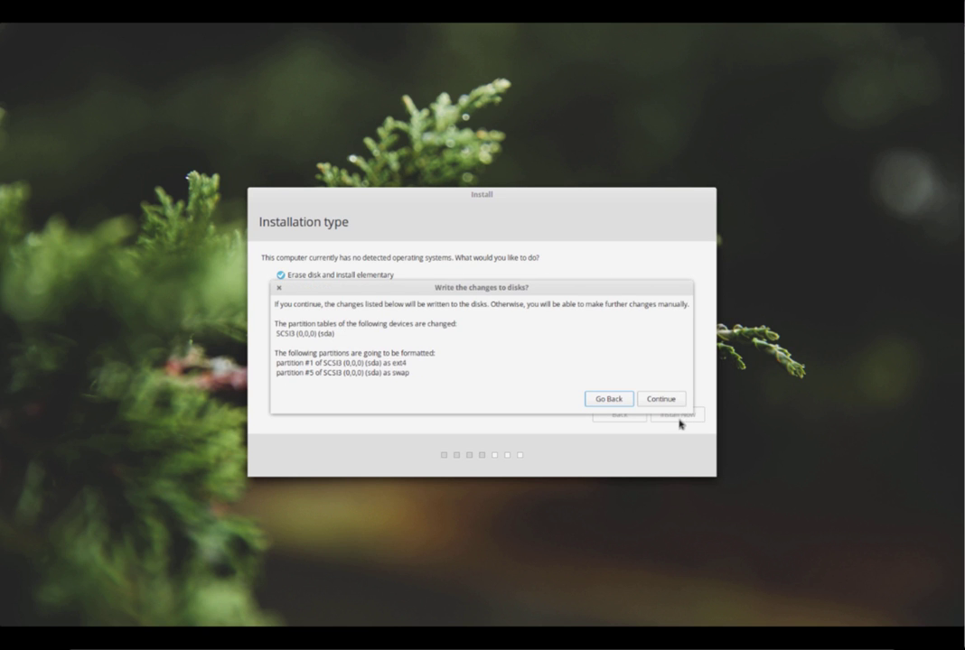
left_click(660, 399)
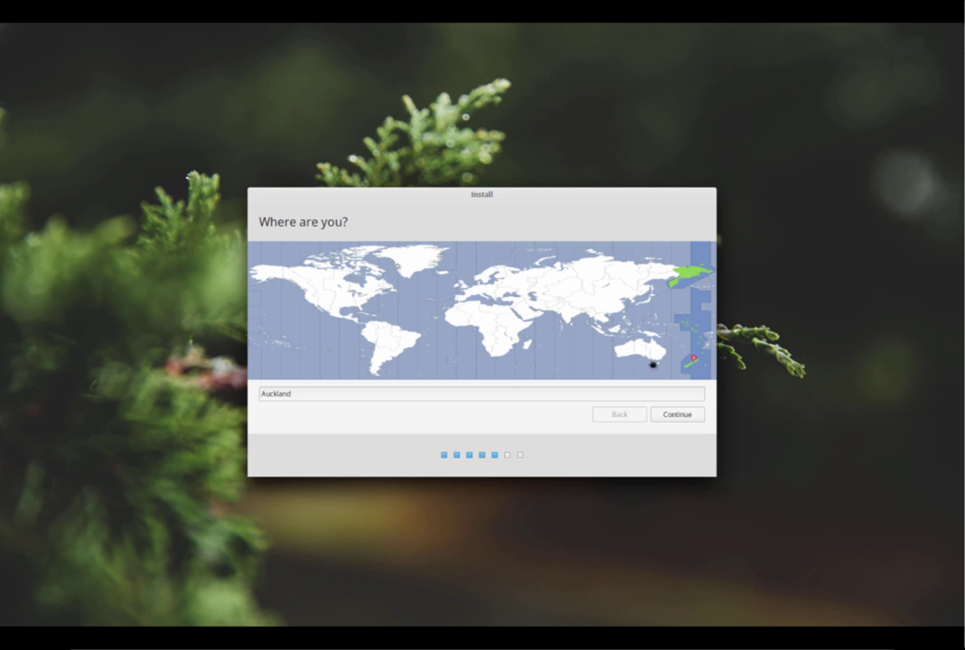
Try several time zones on the world map and settle on Auckland
left_click(623, 281)
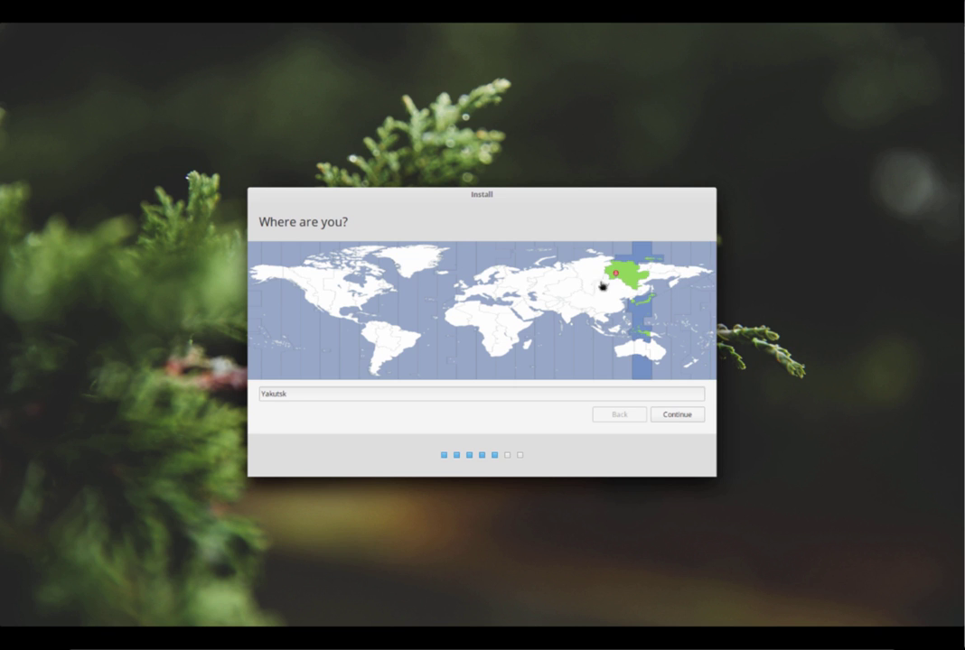
left_click(566, 297)
left_click(504, 309)
left_click(479, 325)
left_click(690, 372)
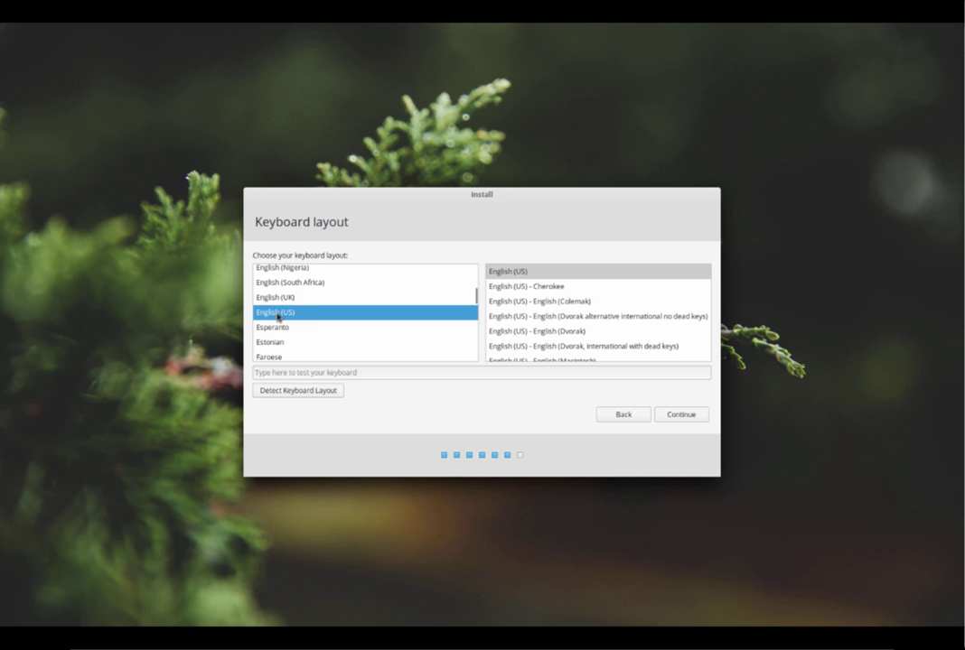
Keep the English (US) keyboard layout after briefly trying English (UK), and continue
left_click(530, 272)
scroll(535, 322, "down", 3)
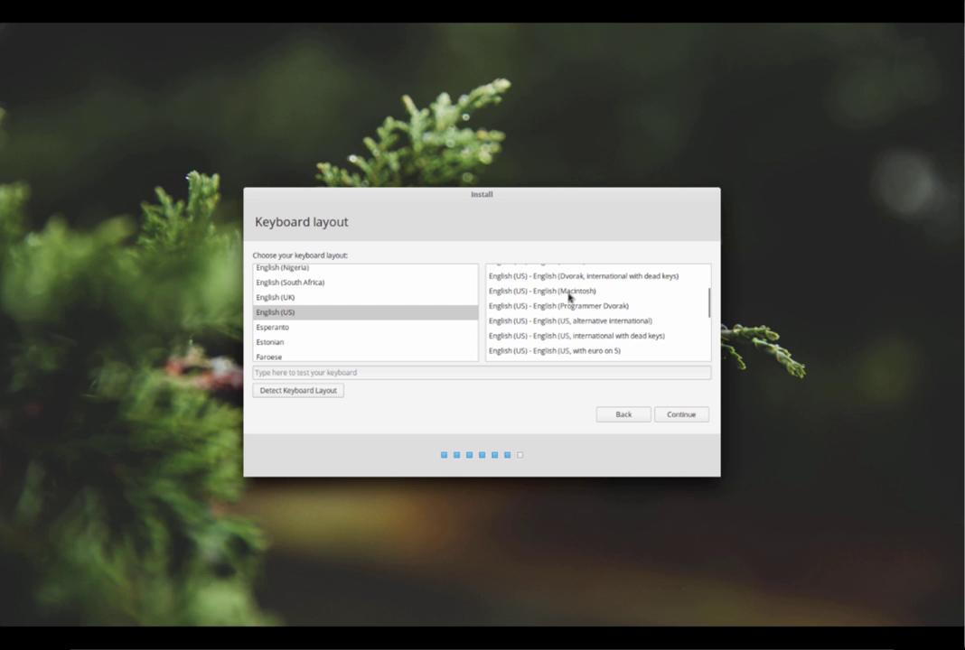
scroll(571, 299, "up", 3)
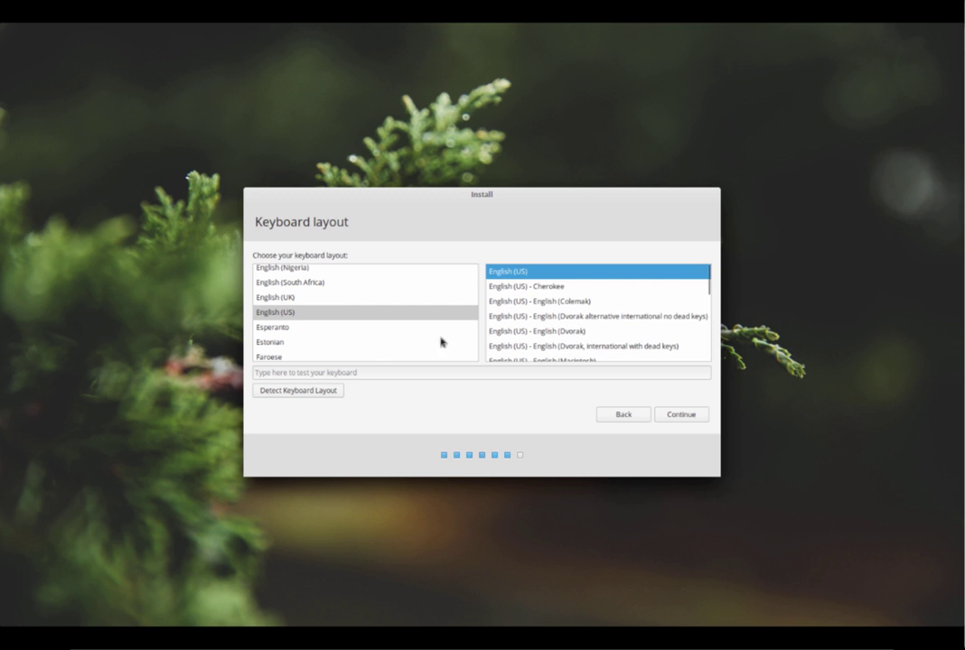
left_click(294, 298)
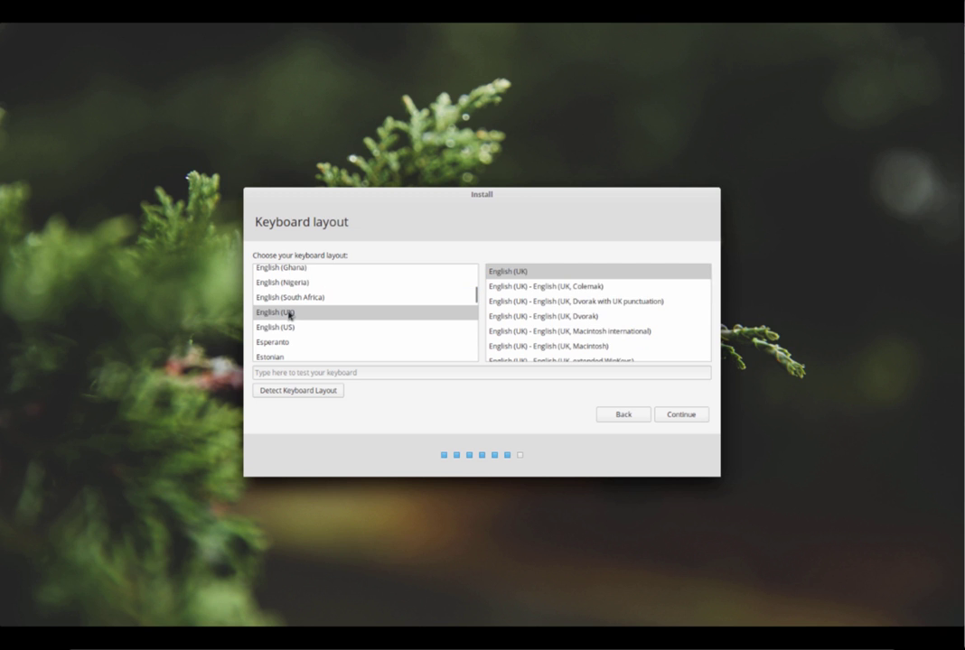
left_click(287, 327)
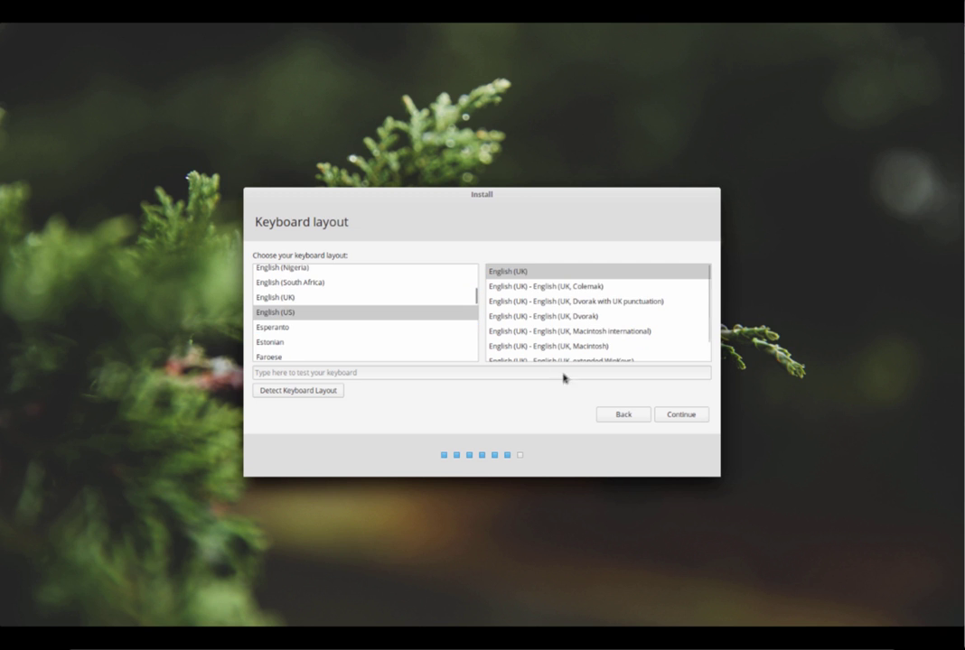
left_click(675, 412)
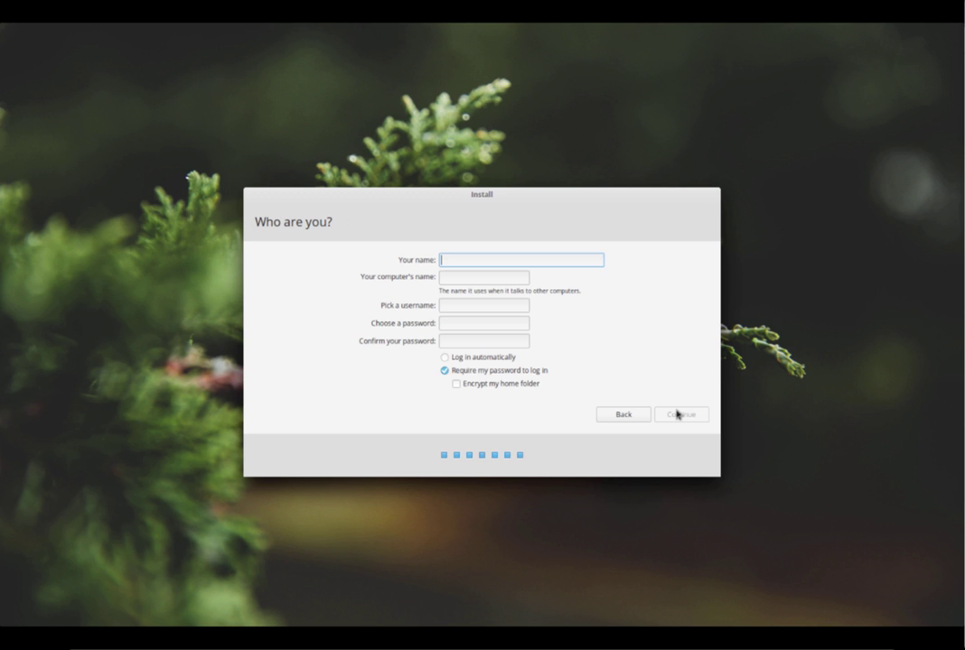
Enter the user's full name and set the computer name to elementaryOS
type("Alistair Ross")
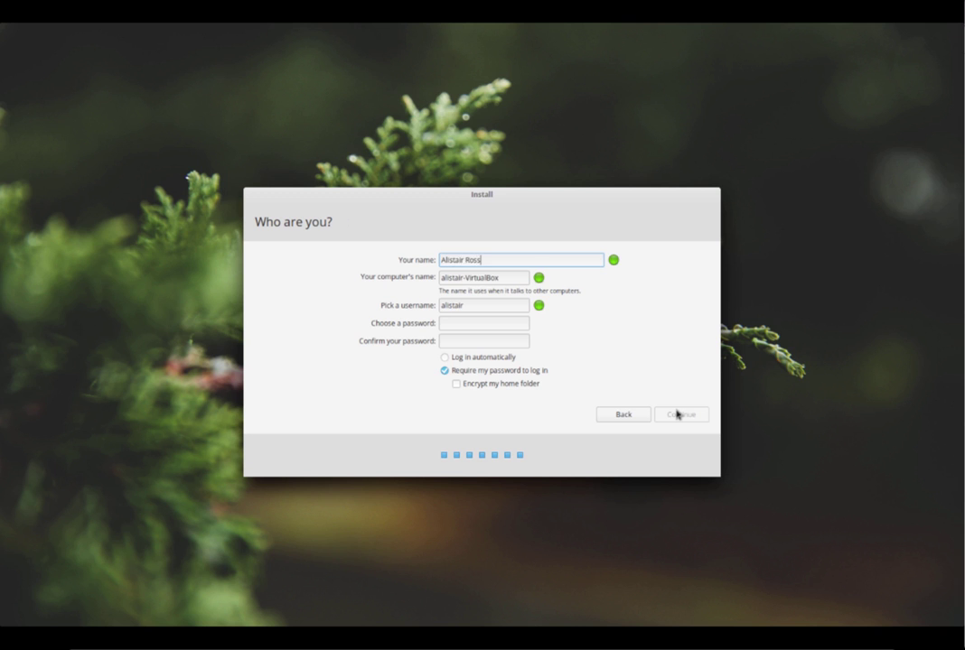
key("Tab")
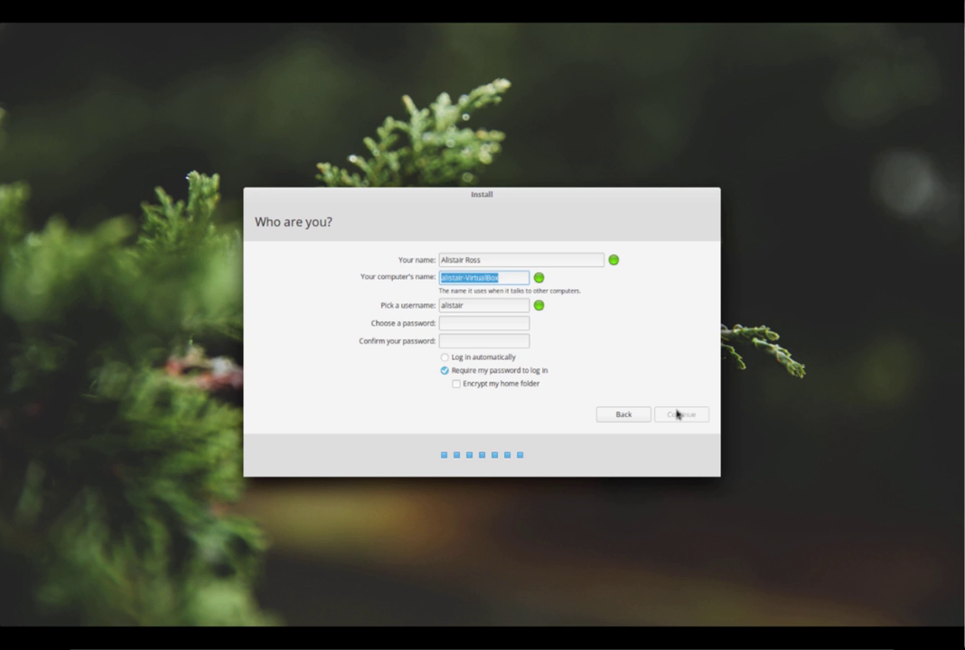
type("ele")
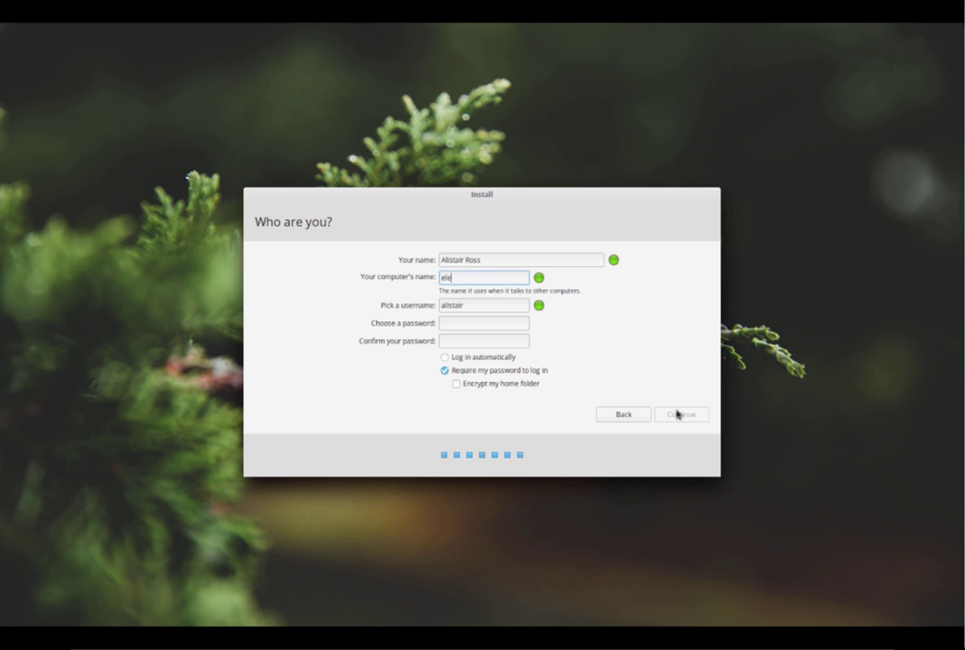
type("mentary")
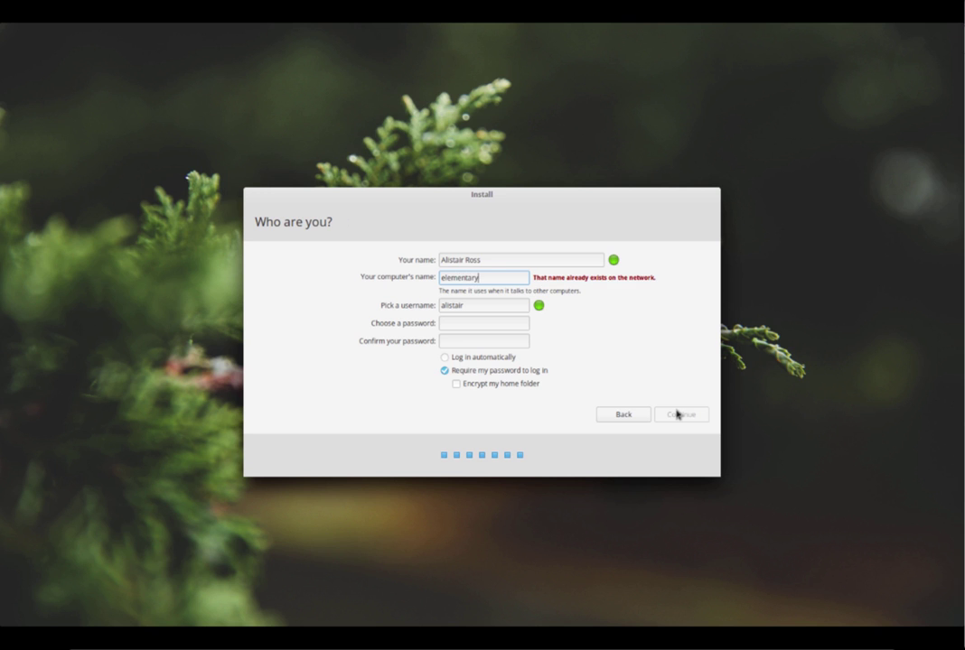
type("OS")
key("Tab")
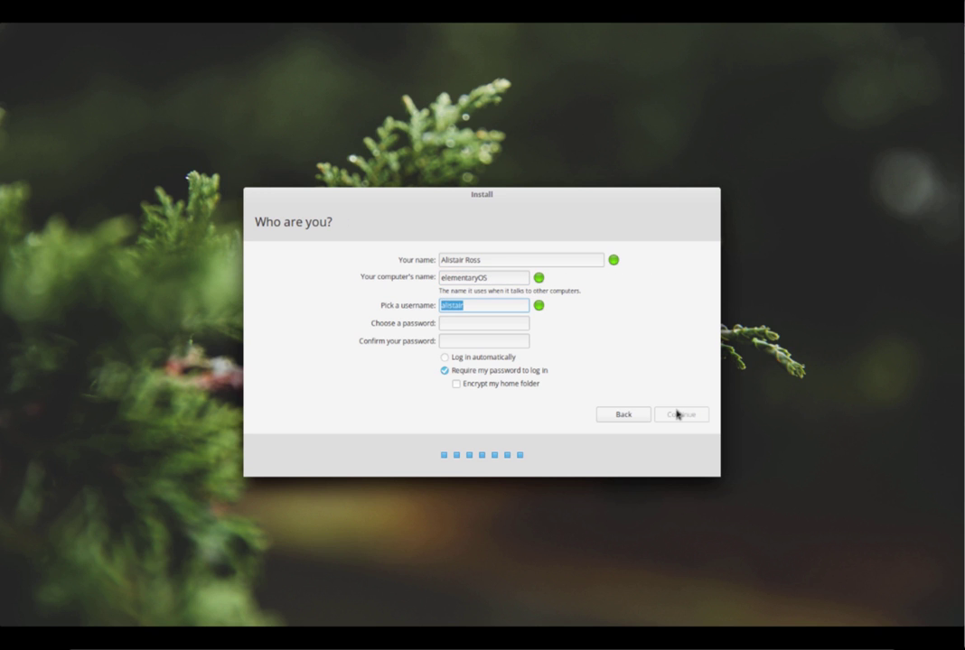
Enter and confirm the account password, and submit the account details
key("Tab")
type("password")
key("Tab")
type("password")
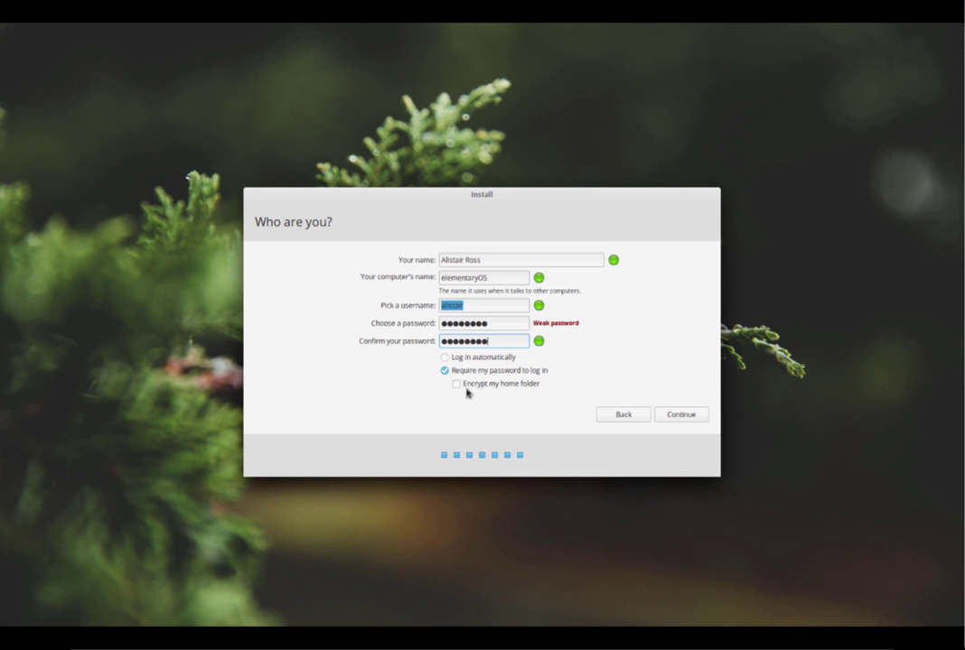
left_click(674, 417)
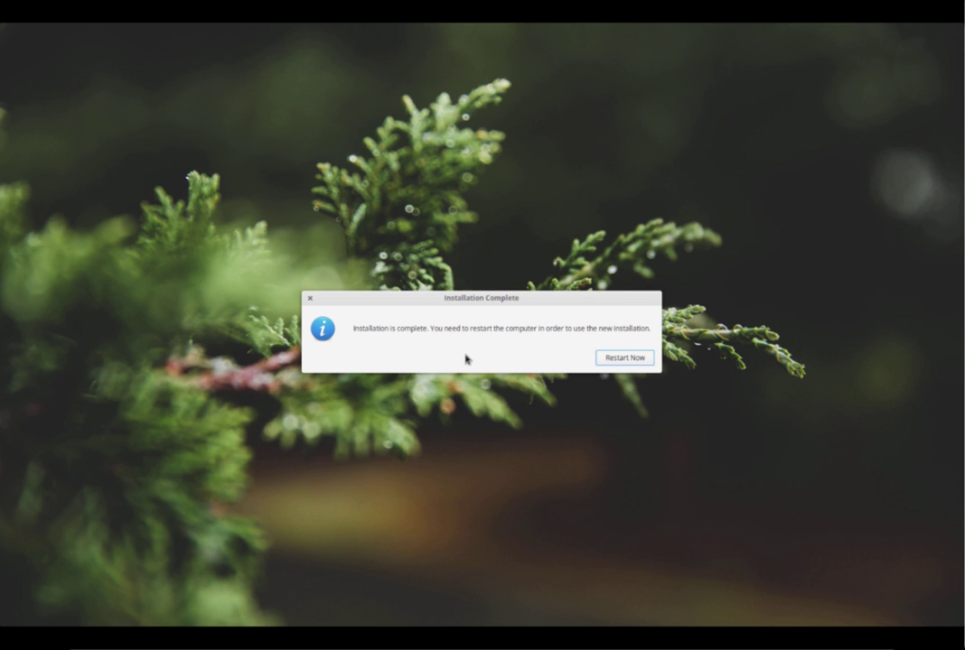
Restart from the Installation Complete dialog to boot into the newly installed elementary OS
left_click(610, 357)
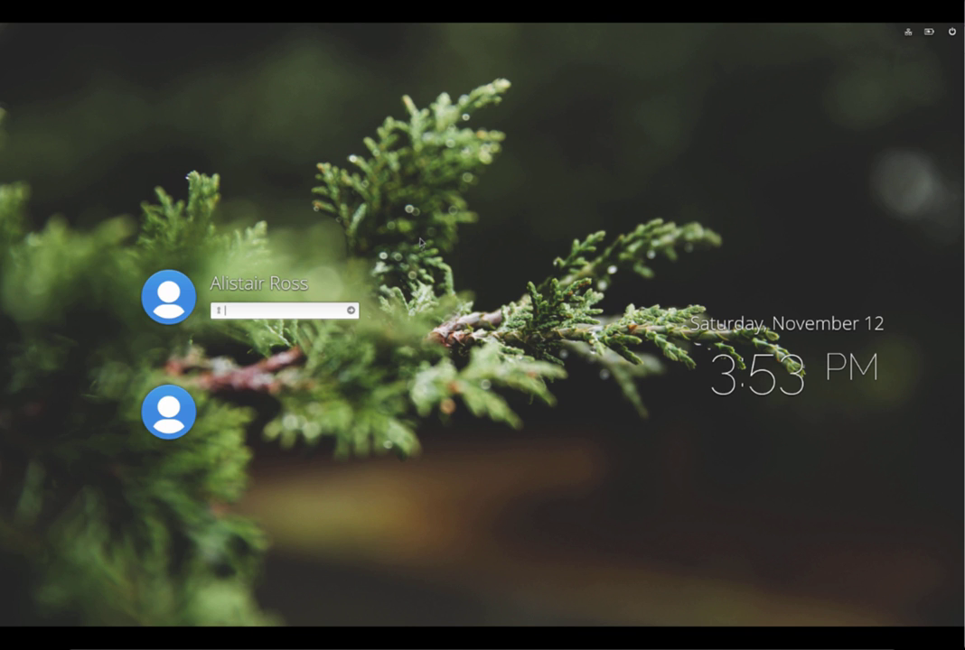
Log in to the new user account by entering its password on the login screen
type("********")
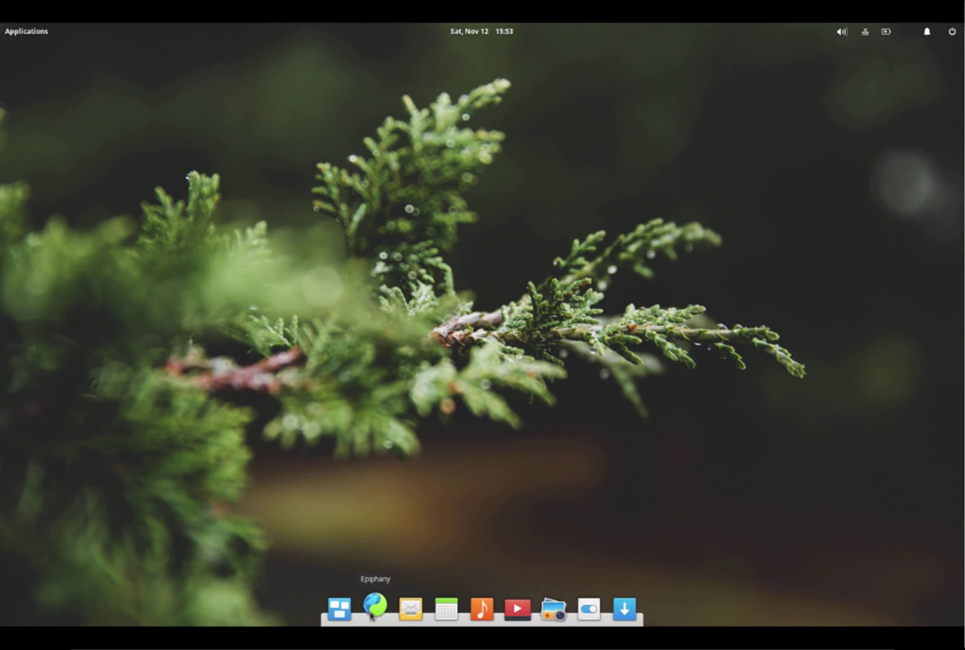
Launch Epiphany, unmaximize it, and resize the window to nearly full screen from the top-left
left_click(374, 605)
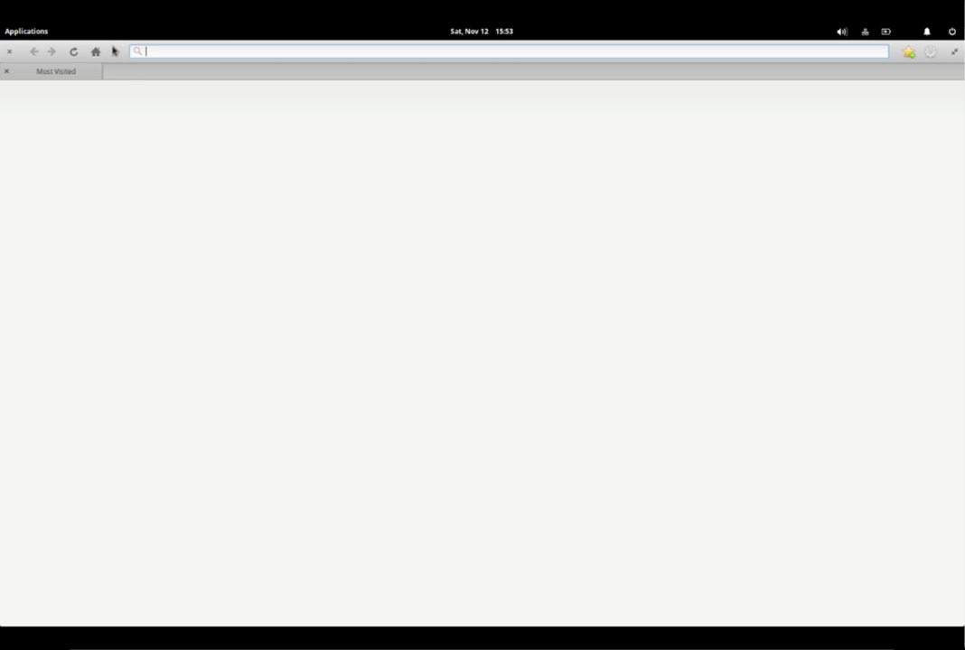
key("super+Down")
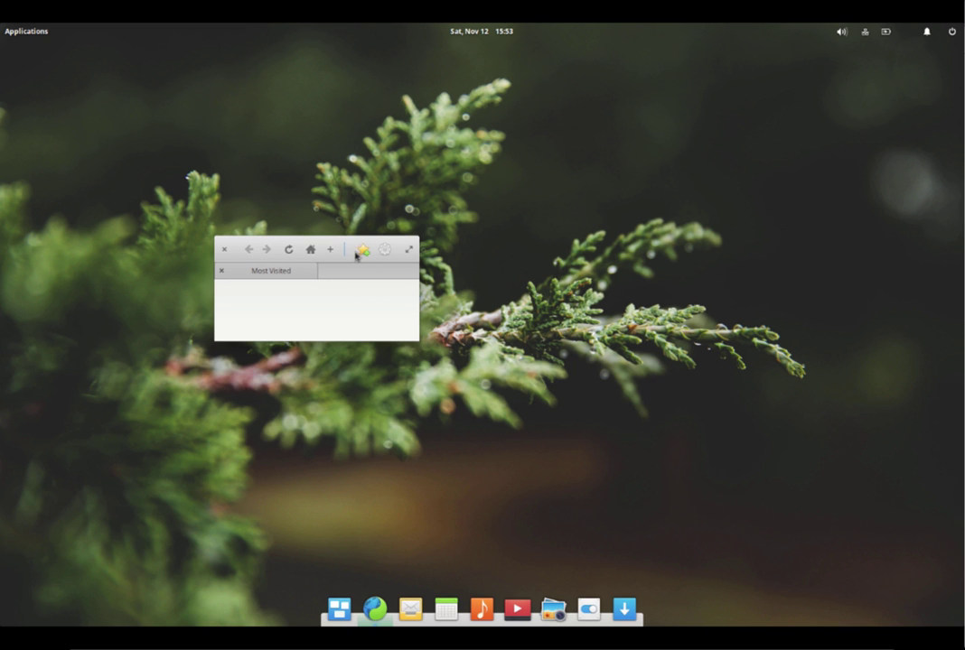
left_click_drag(357, 254, 321, 114)
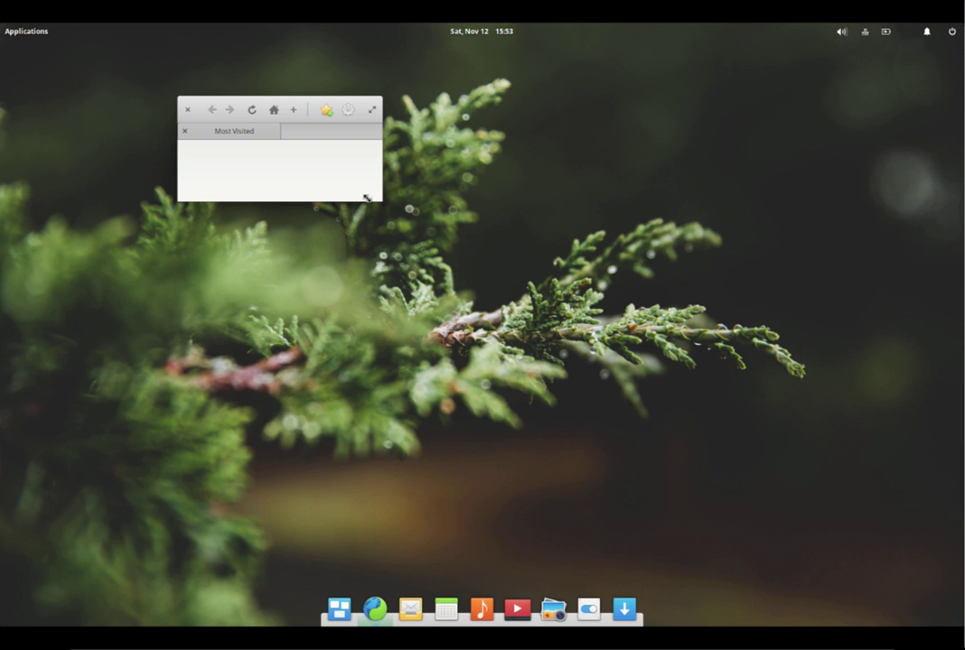
left_click_drag(366, 197, 861, 546)
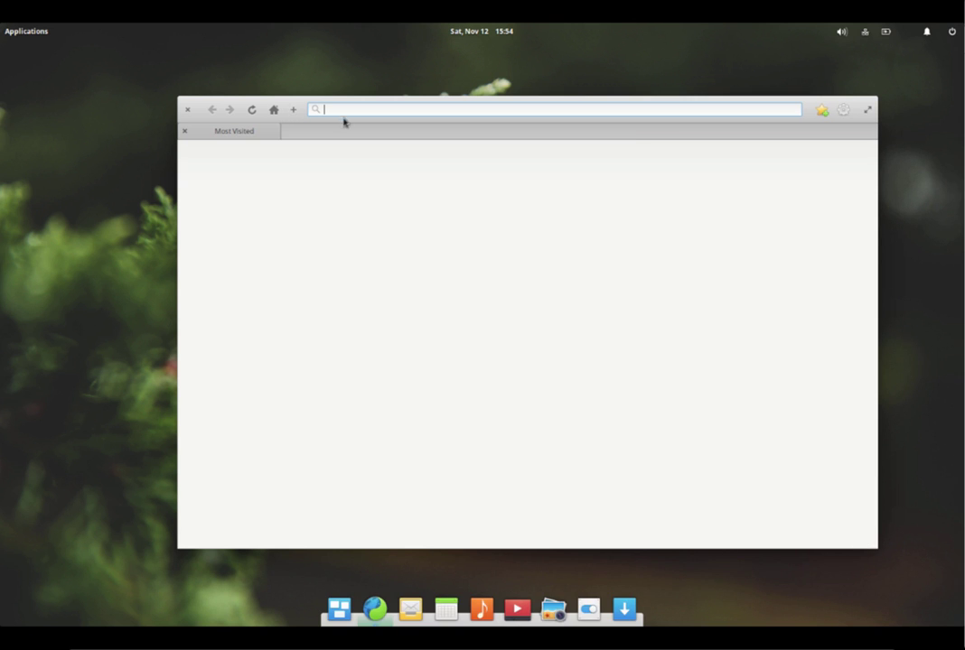
Load google.com and open the Chrome for Desktop download page in a new tab
type("google.com")
key("Return")
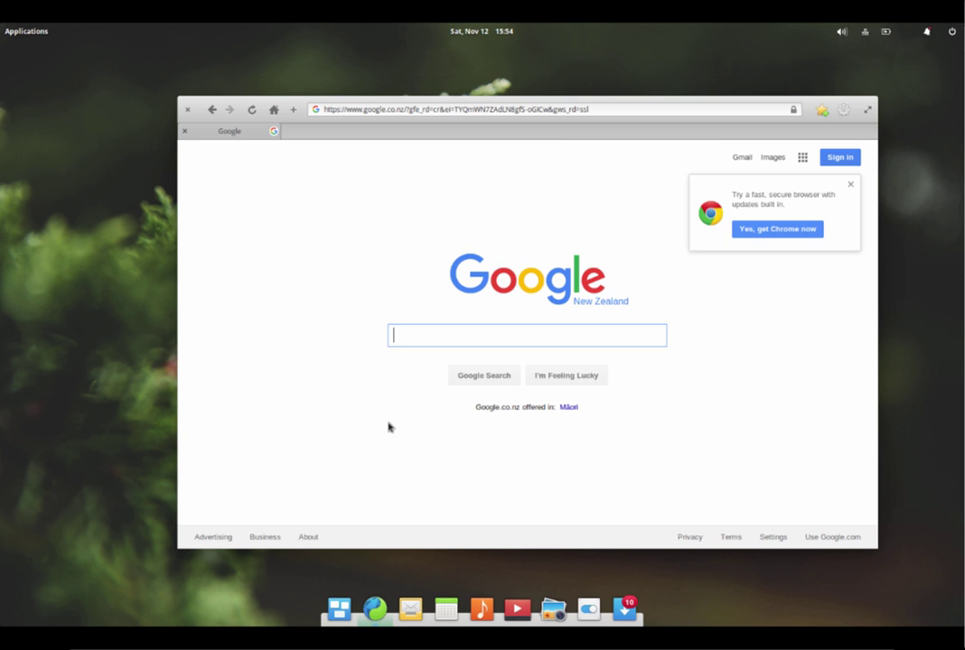
left_click(773, 230)
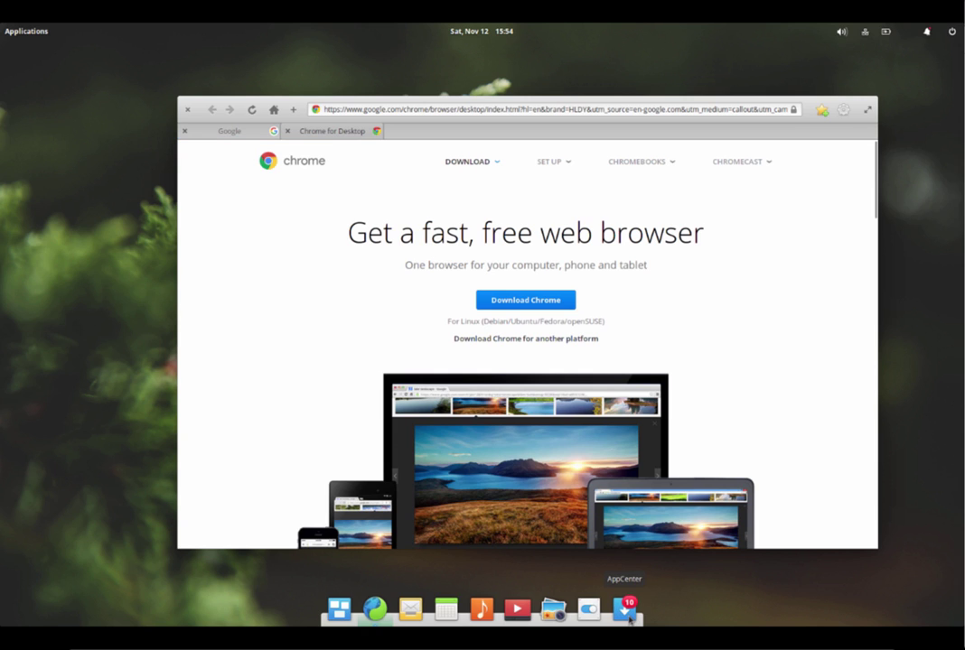
Launch AppCenter, close the Epiphany window, and move AppCenter up and left
left_click(625, 611)
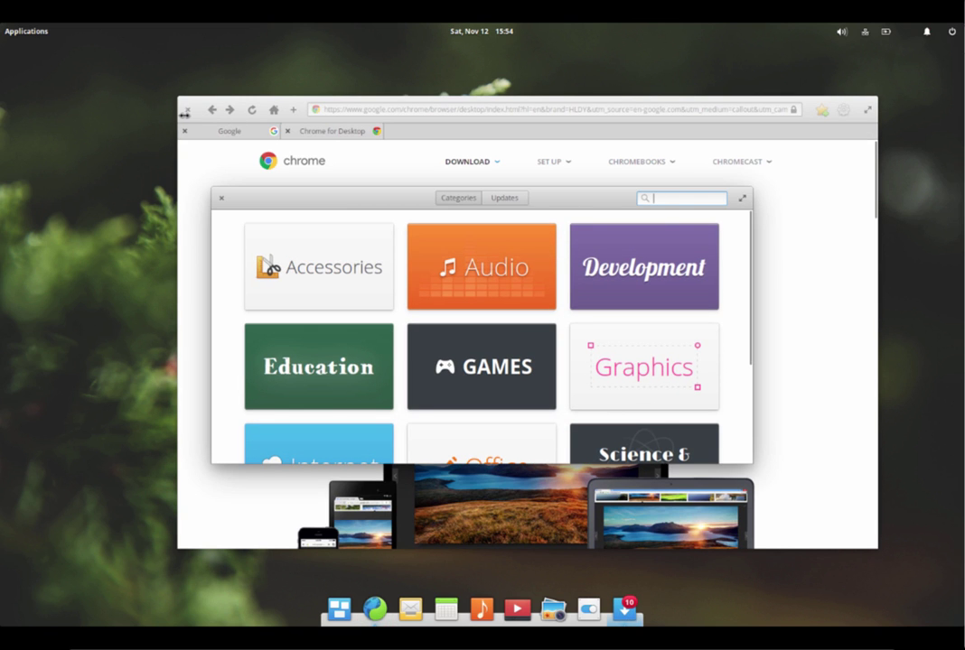
left_click(186, 109)
left_click(185, 110)
left_click_drag(411, 198, 354, 136)
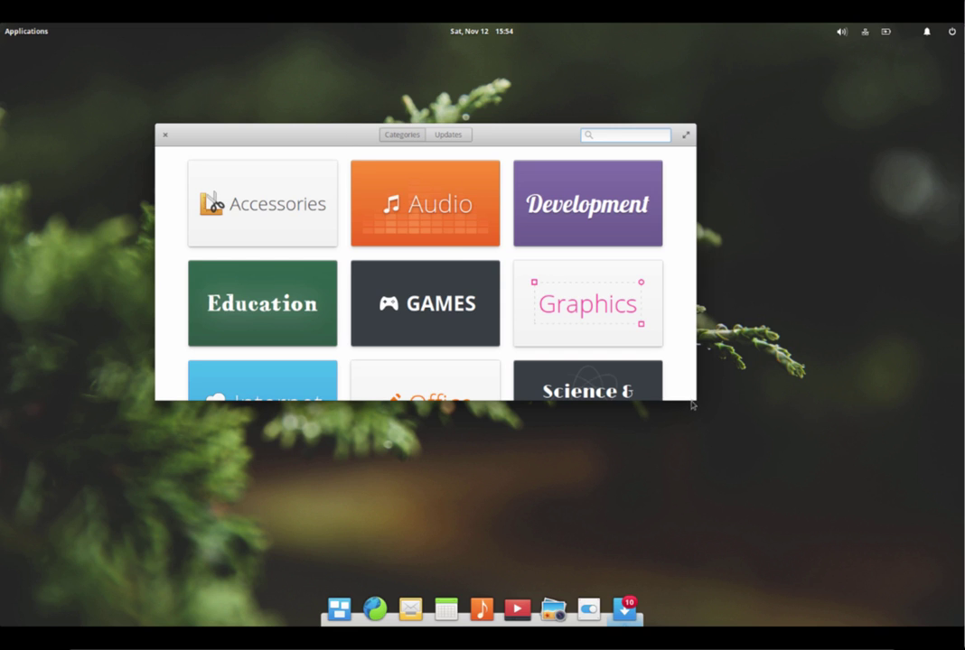
scroll(685, 308, "down", 5)
scroll(684, 313, "up", 5)
Search AppCenter for Firefox and install Firefox Web Browser, authenticating with the password
type("t")
type("irefox")
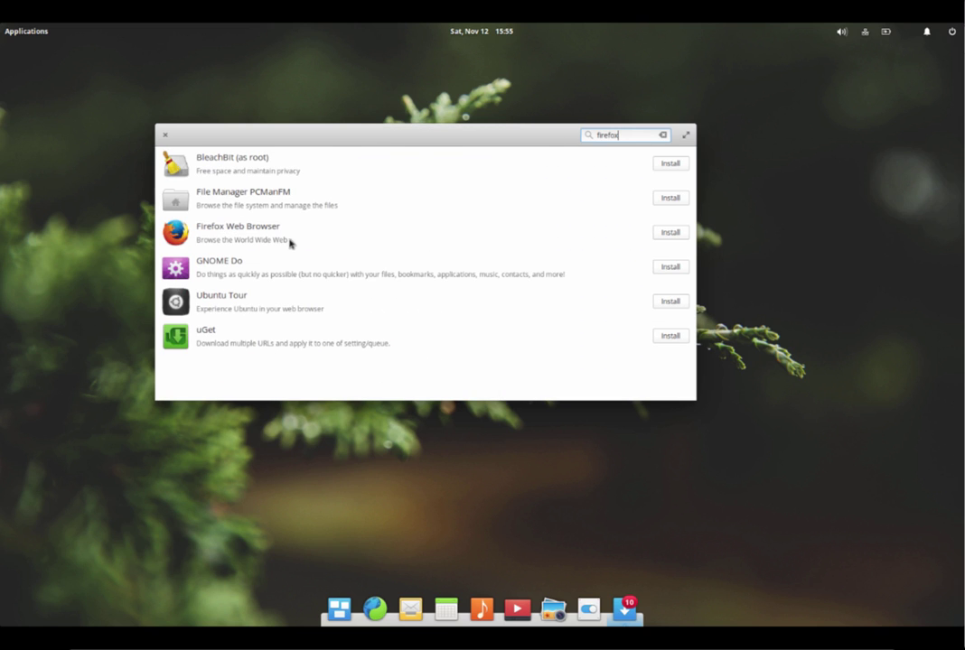
left_click(271, 241)
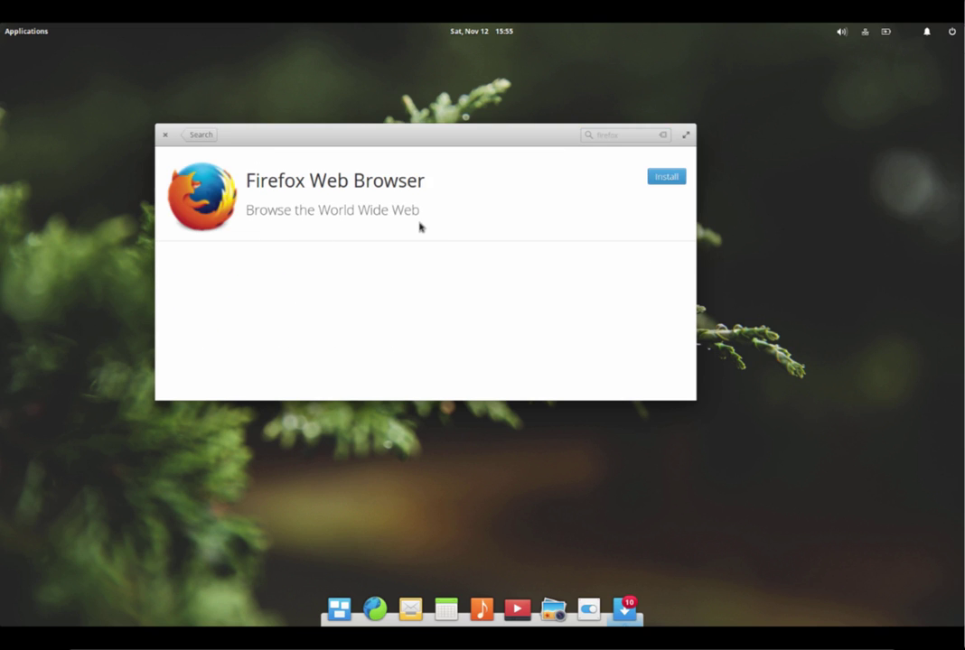
left_click(664, 177)
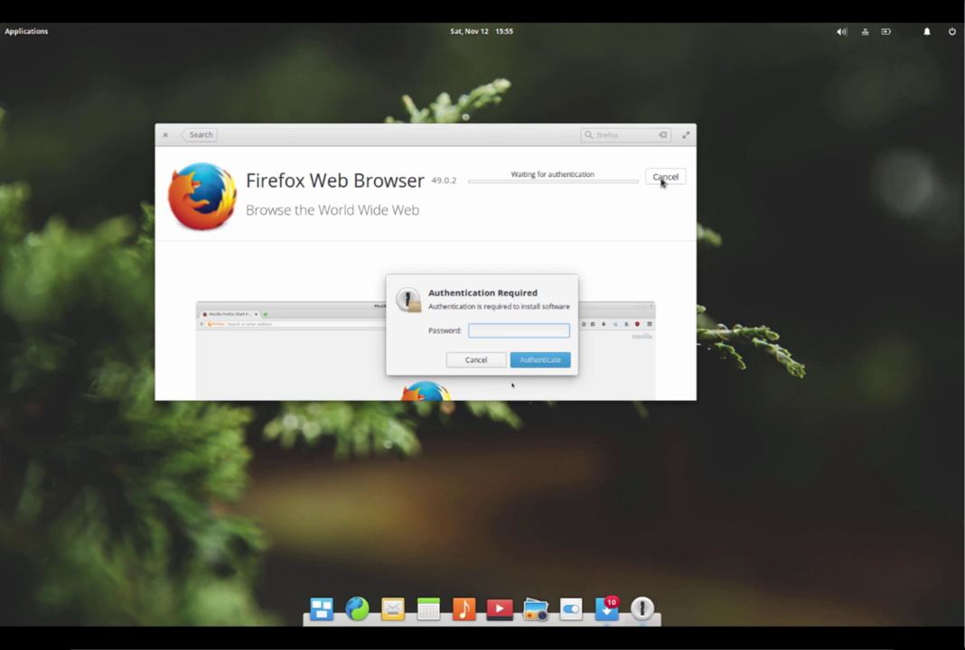
type("•••••")
key("Return")
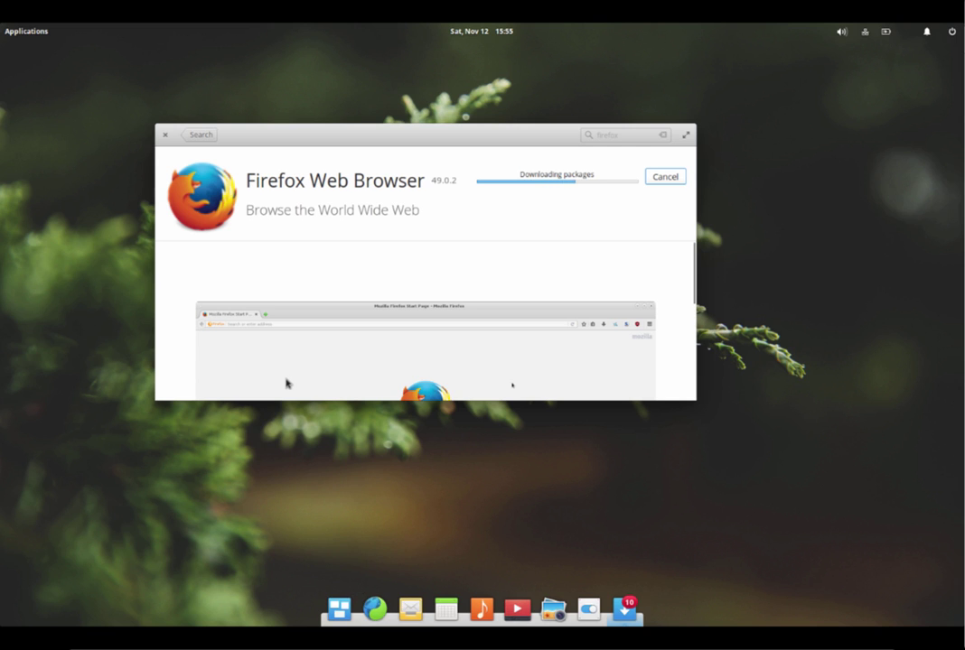
Flip between pages 1 and 2 of the Applications launcher, switch to category view, then close it
left_click(12, 35)
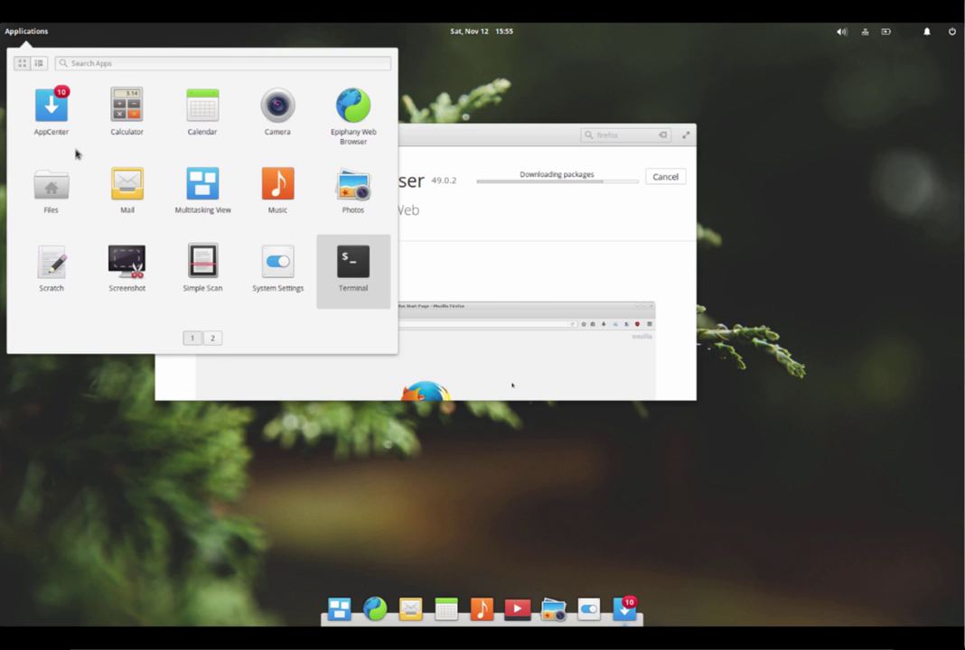
left_click(214, 338)
left_click(193, 338)
left_click(215, 339)
left_click(193, 339)
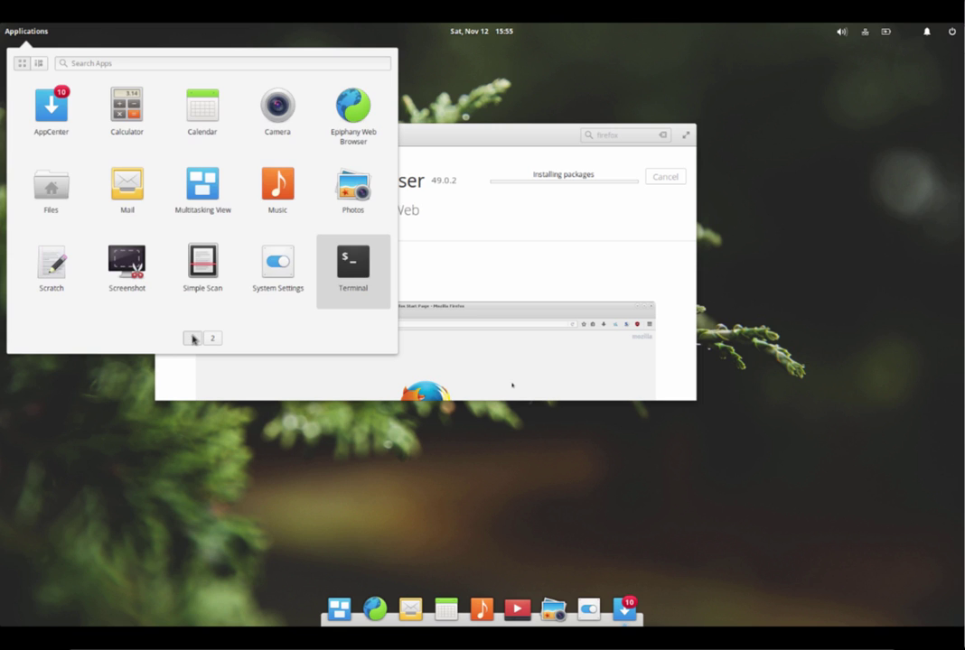
left_click(39, 63)
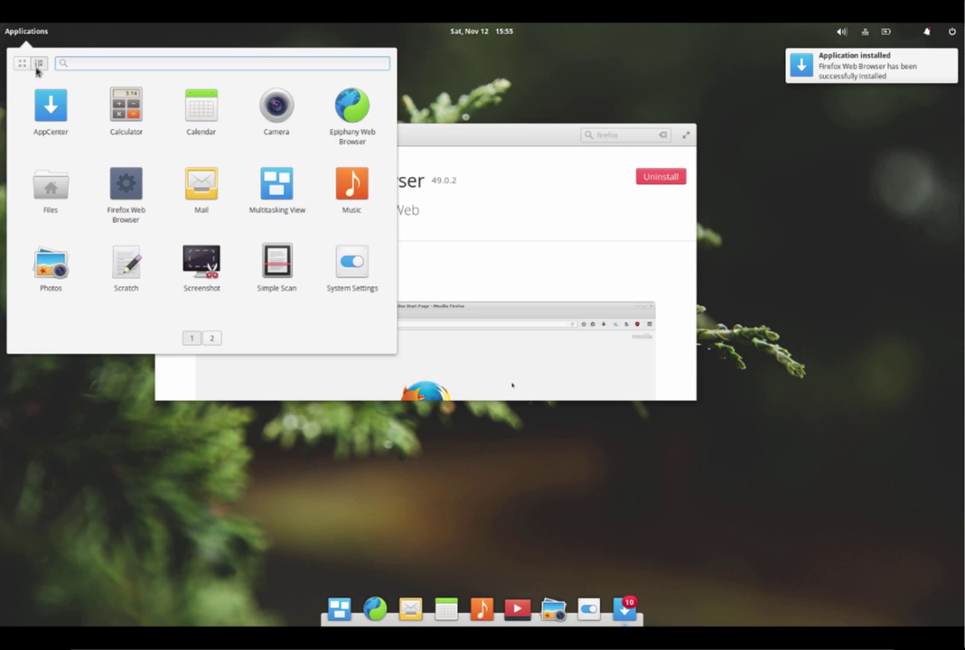
left_click(37, 65)
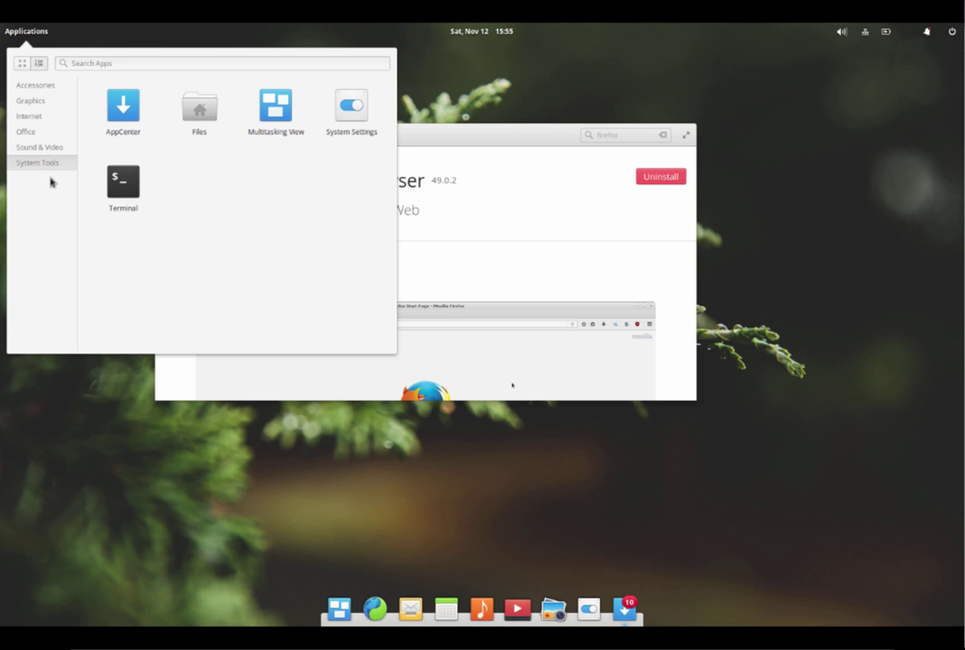
left_click(123, 371)
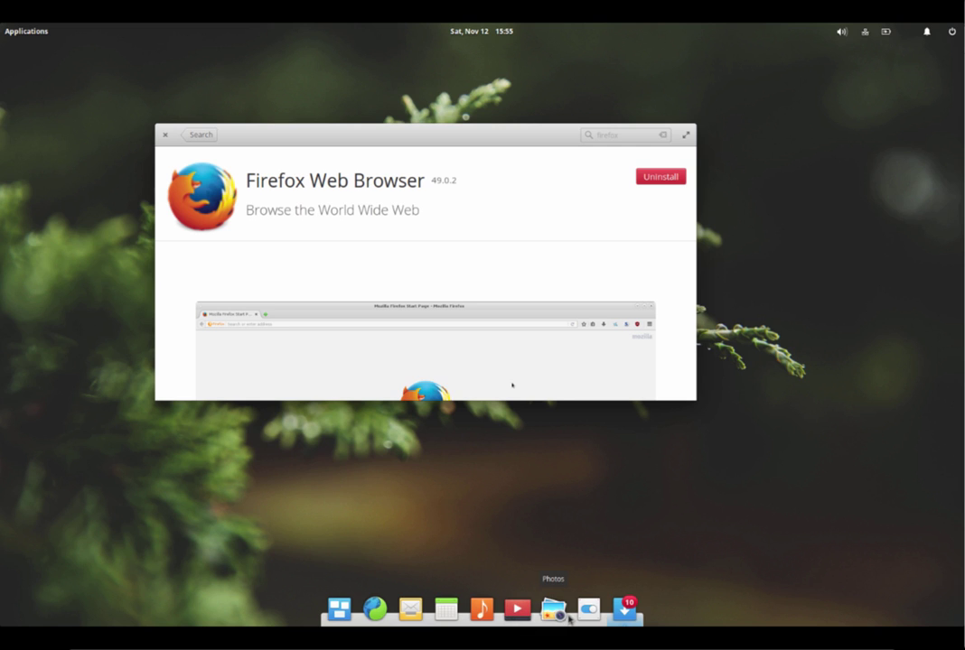
left_click(411, 611)
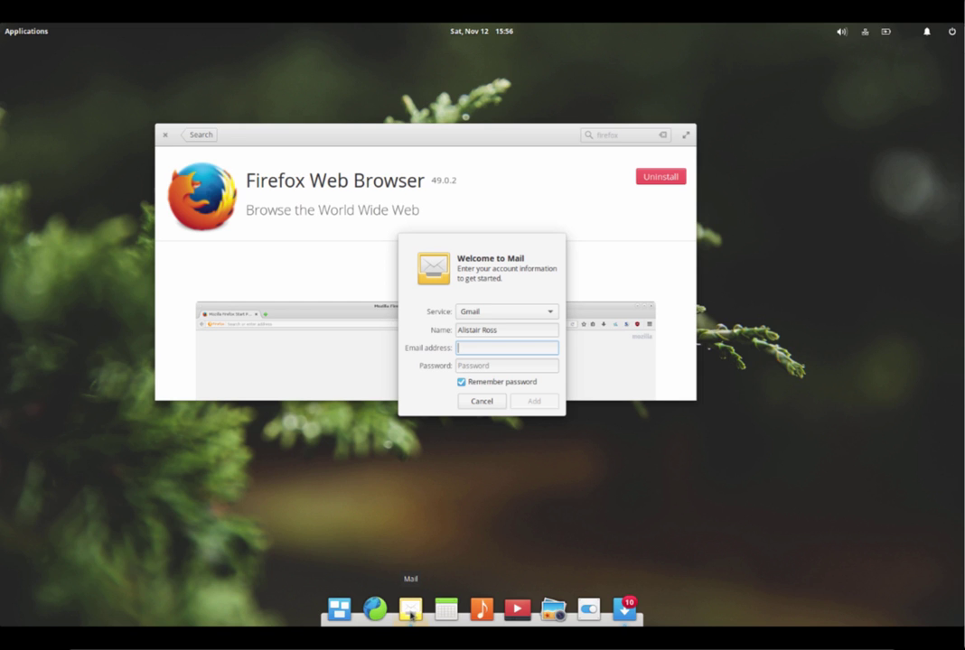
left_click(549, 311)
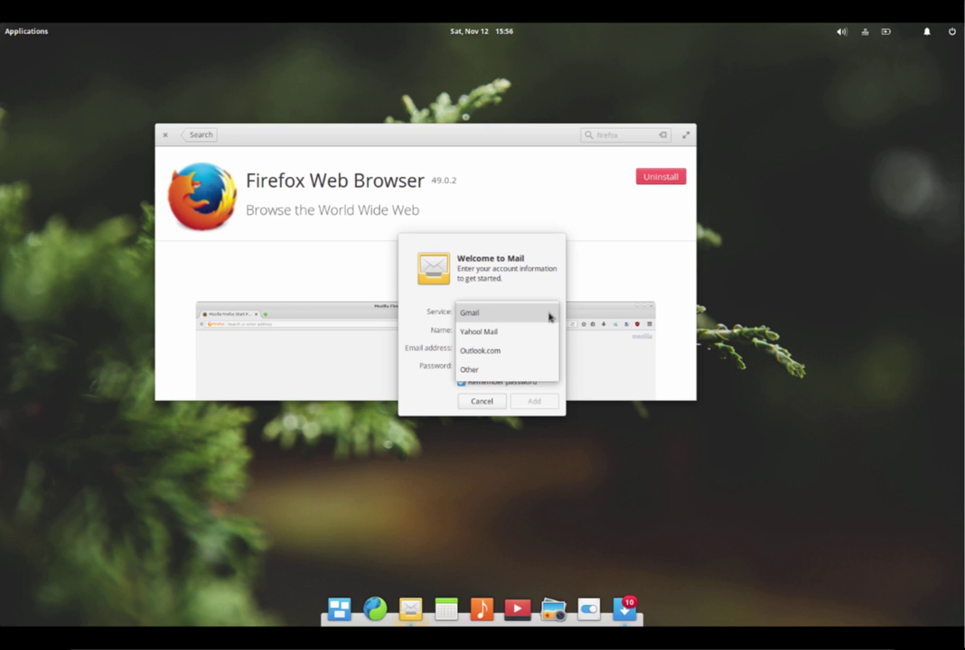
left_click(438, 394)
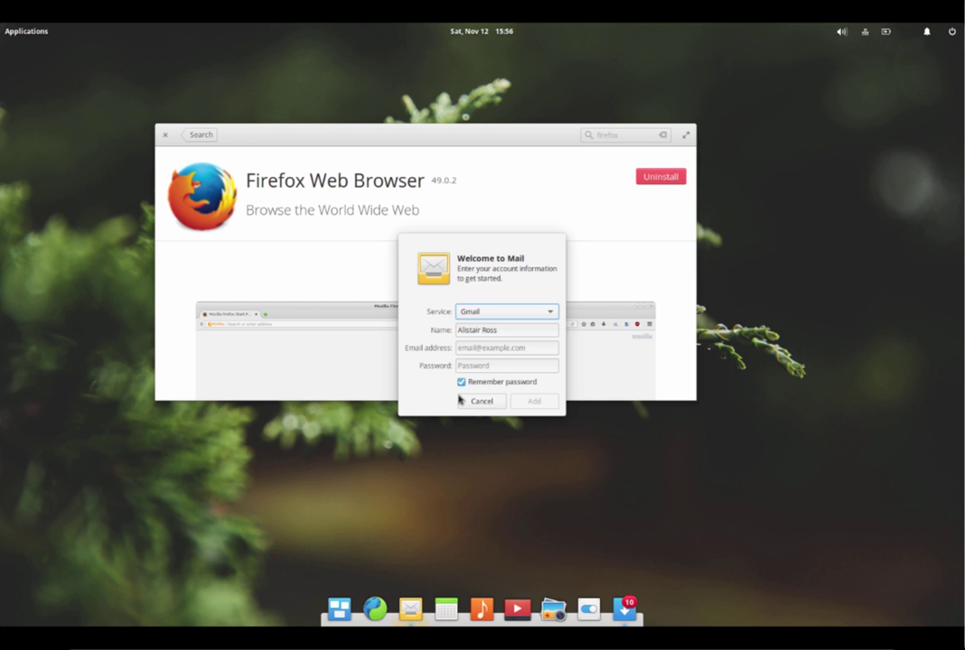
left_click(461, 401)
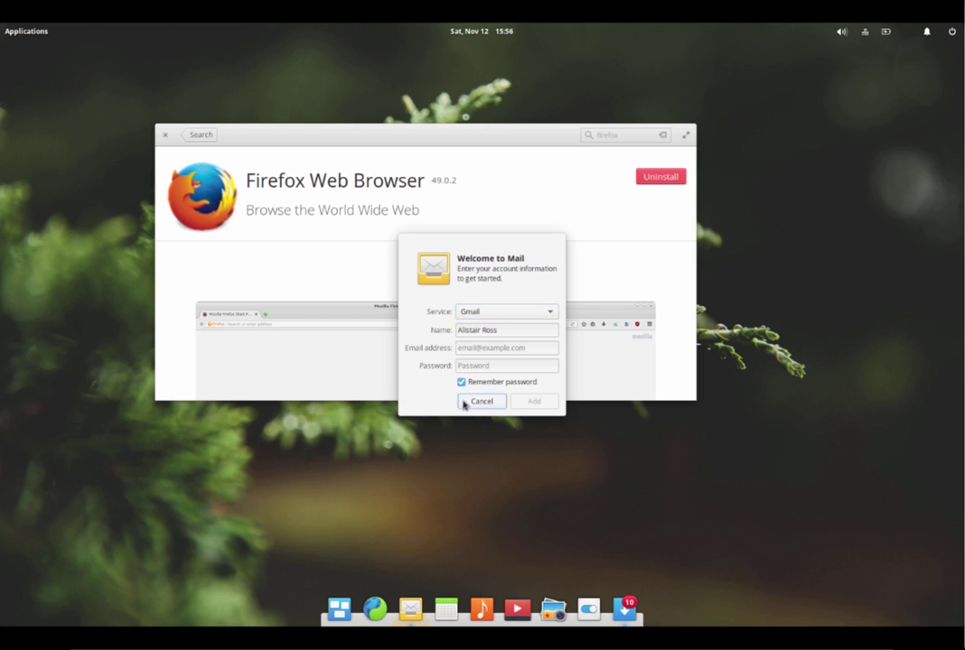
left_click(446, 607)
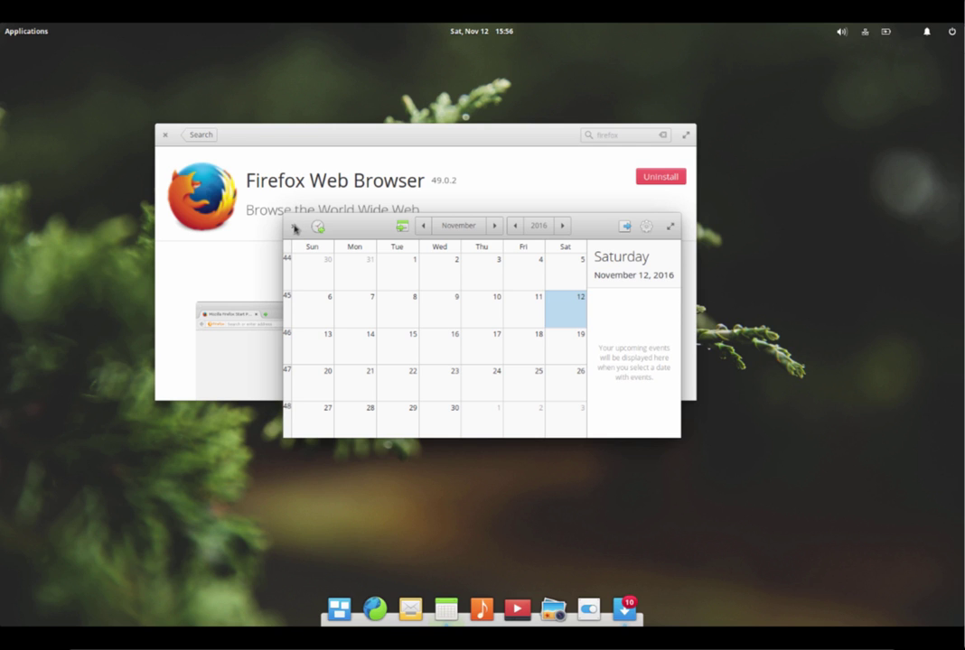
left_click(293, 227)
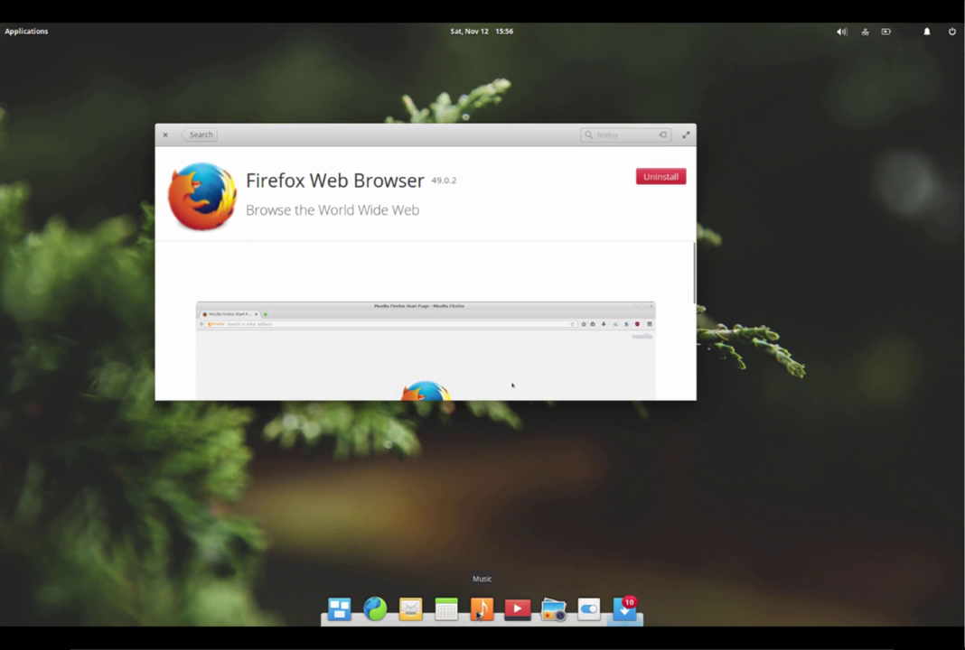
Launch Music, quit it with Ctrl+Q, and close the Videos window
left_click(482, 610)
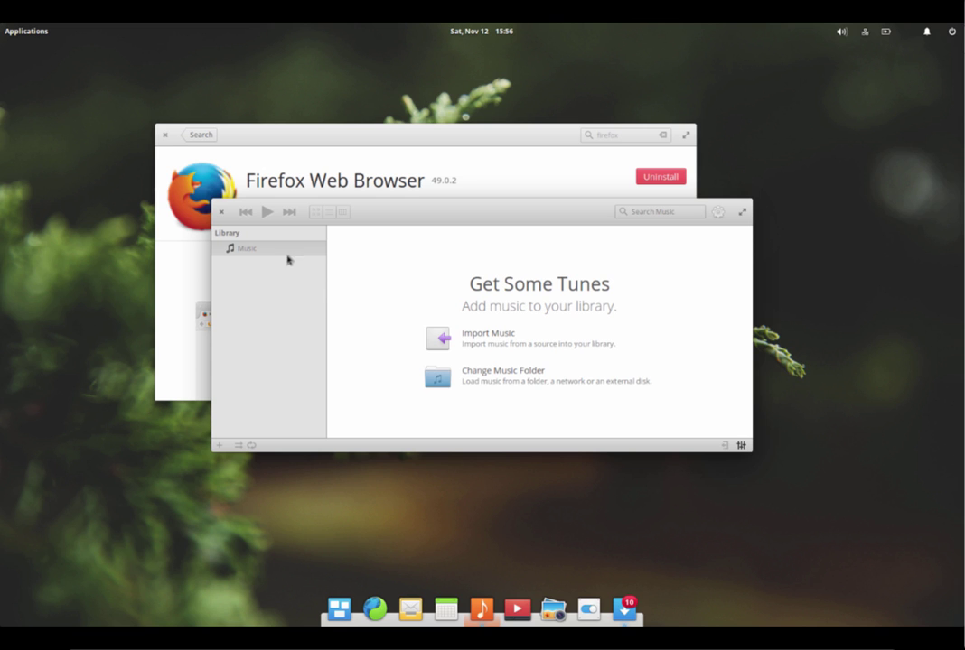
key("ctrl+q")
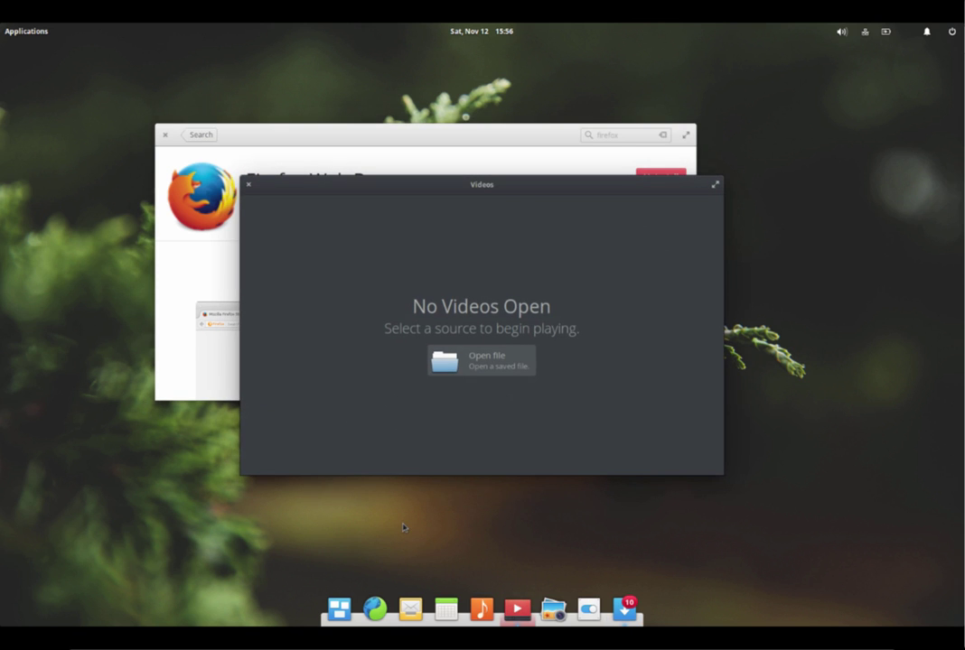
left_click(251, 185)
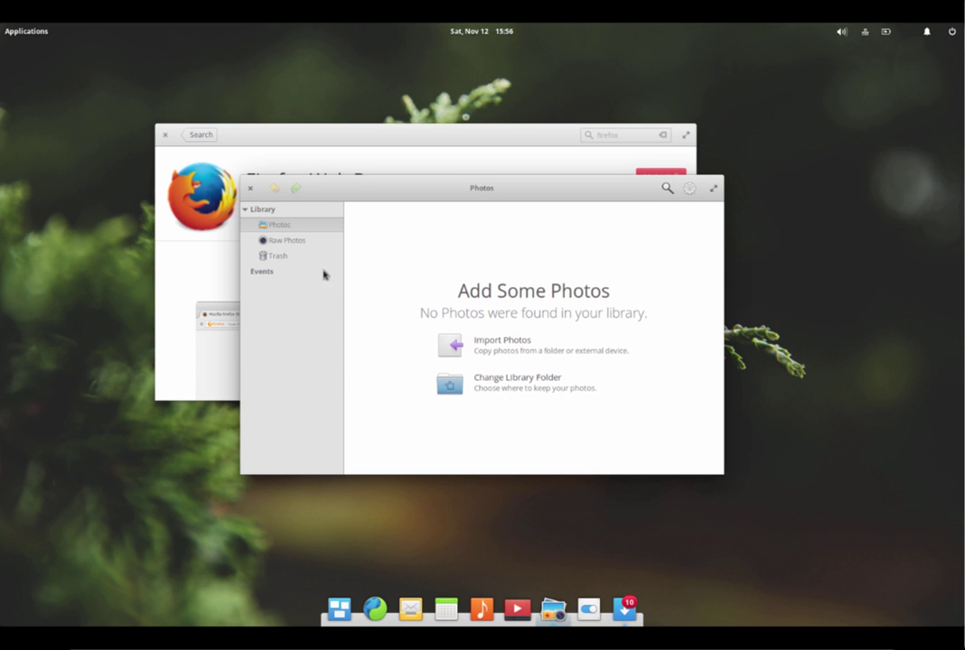
Close Photos, open System Settings, view Mouse & Touchpad, and return to All Settings
left_click(250, 189)
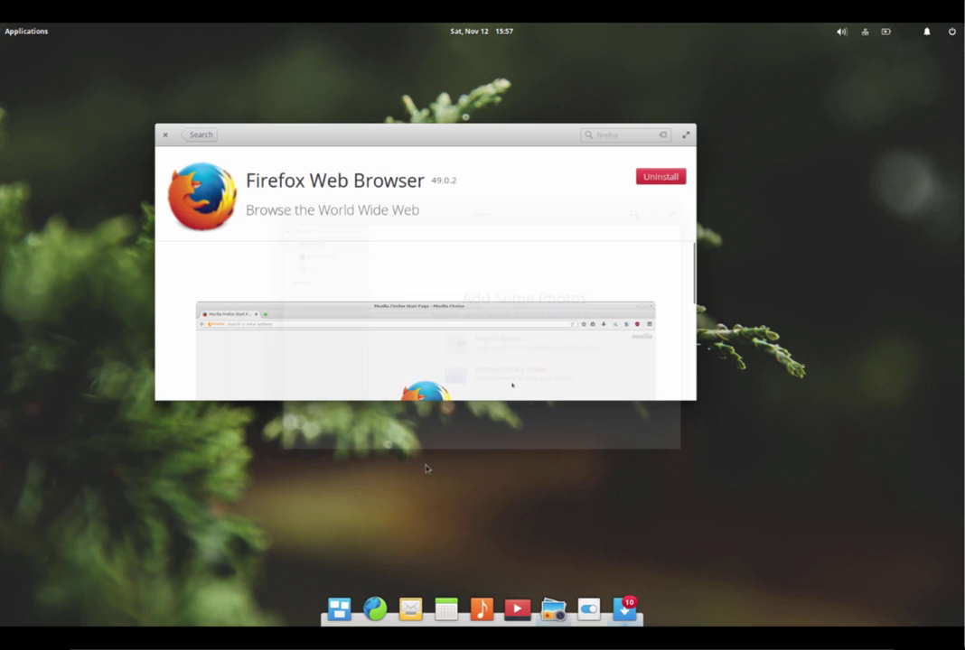
left_click(589, 613)
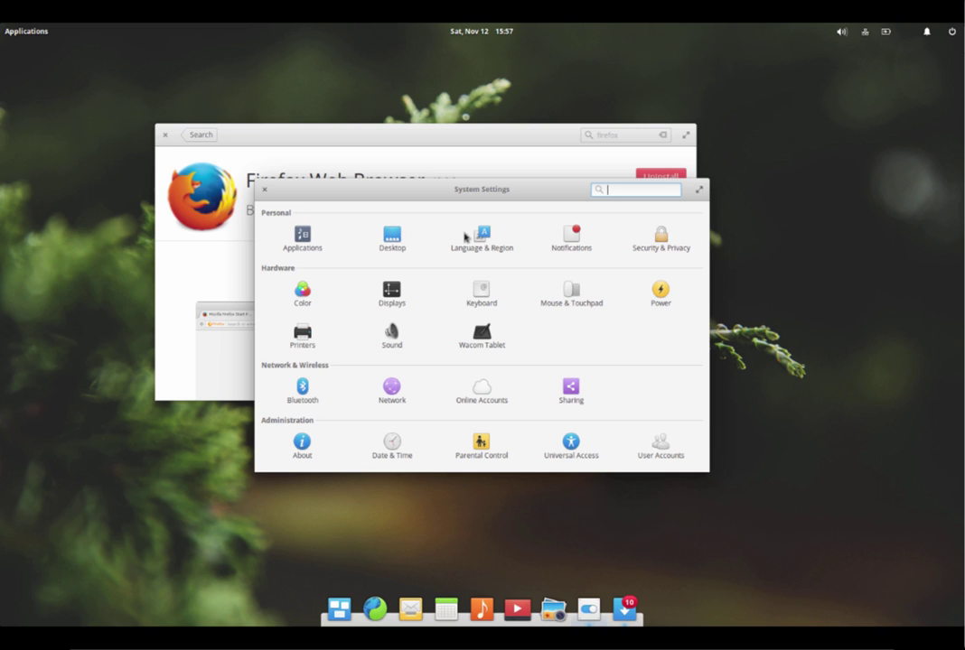
left_click(571, 295)
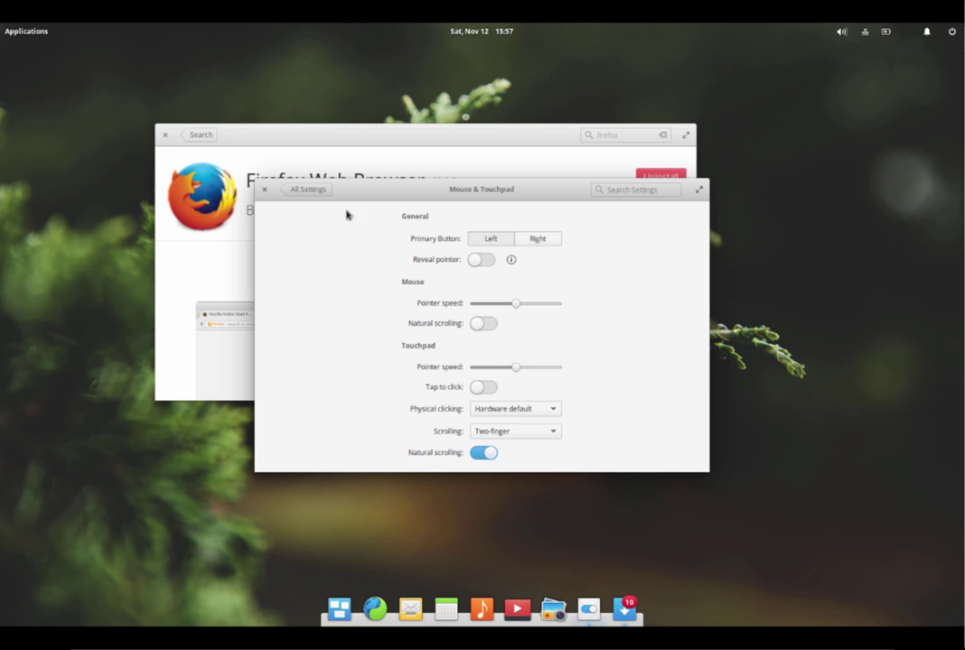
left_click(301, 193)
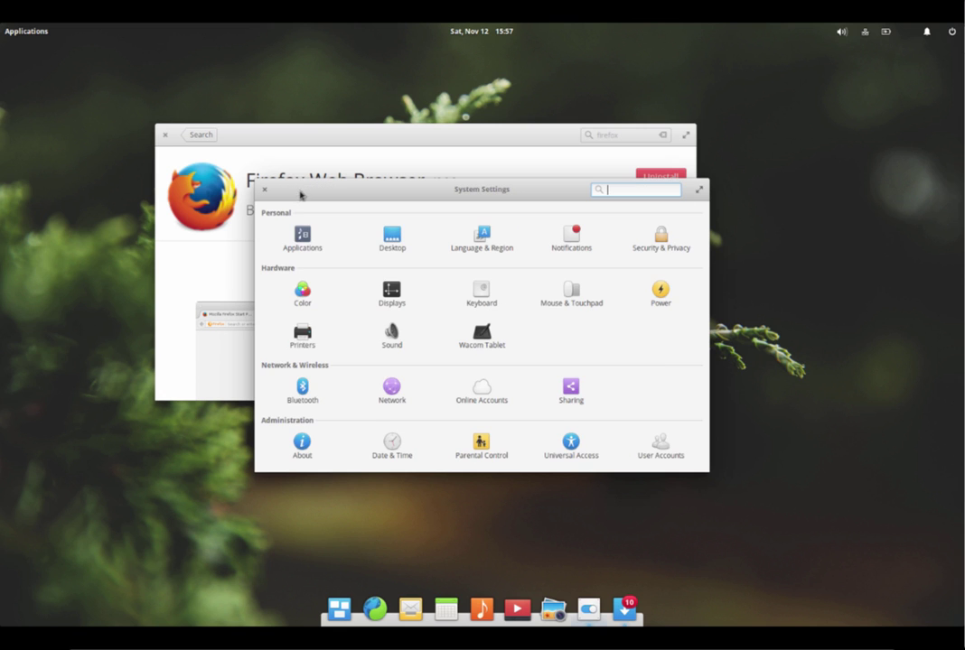
left_click(347, 613)
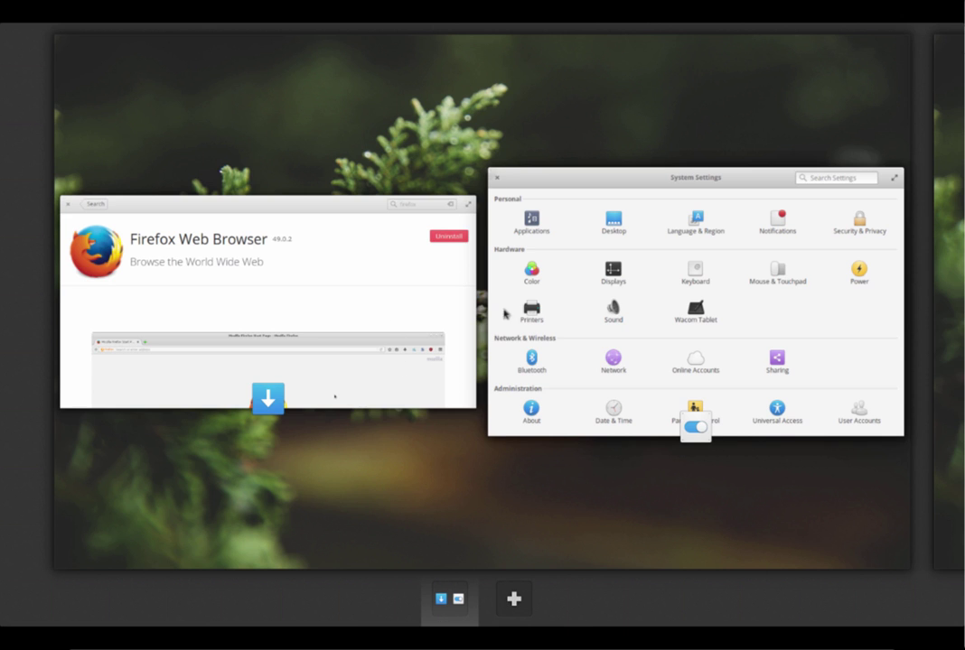
mouse_move(439, 609)
left_click(560, 498)
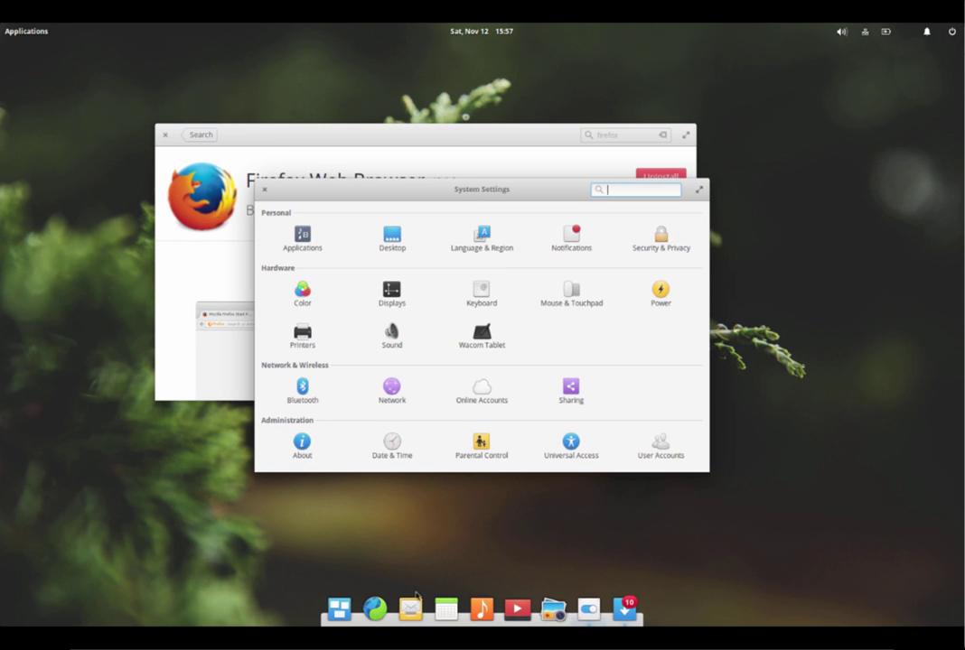
Close the AppCenter Firefox window and launch Firefox from the Applications Internet category
left_click(162, 136)
left_click(163, 136)
left_click(24, 30)
left_click(32, 116)
left_click(200, 117)
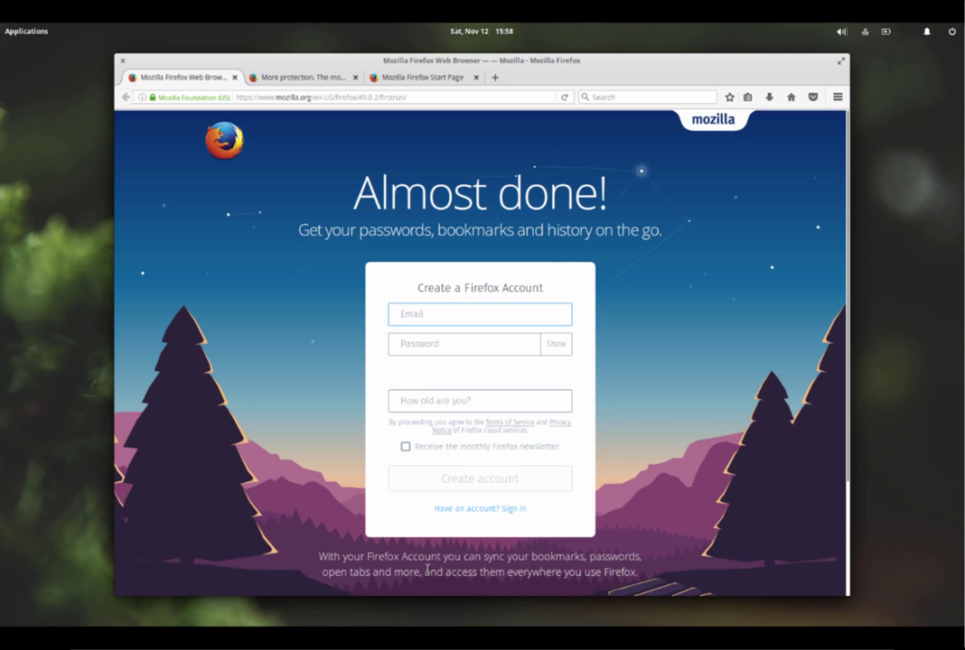
mouse_move(466, 622)
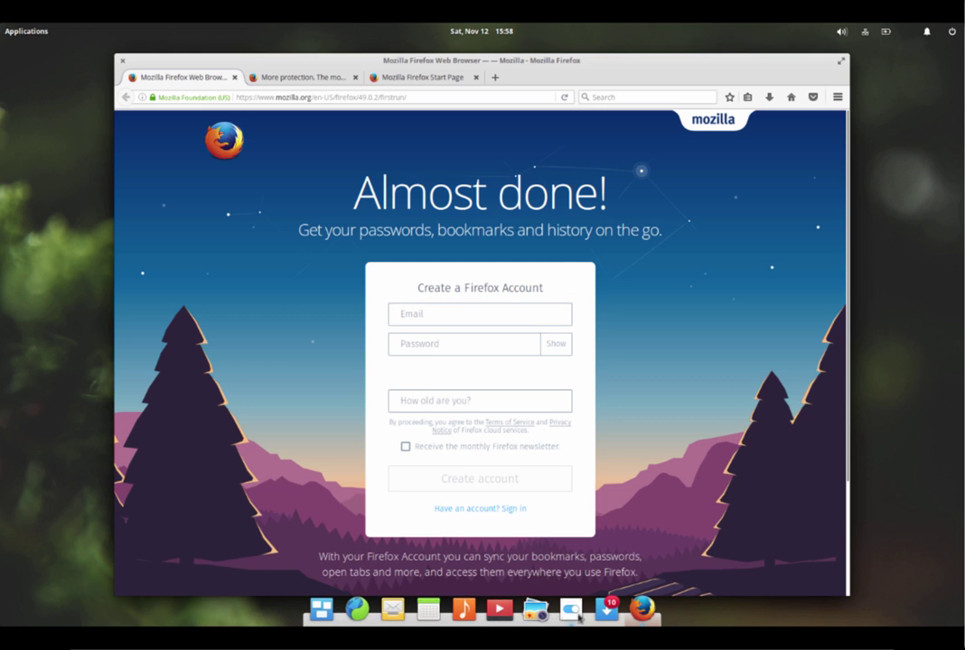
Add a second workspace in Multitasking View and open Calendar in it
left_click(323, 611)
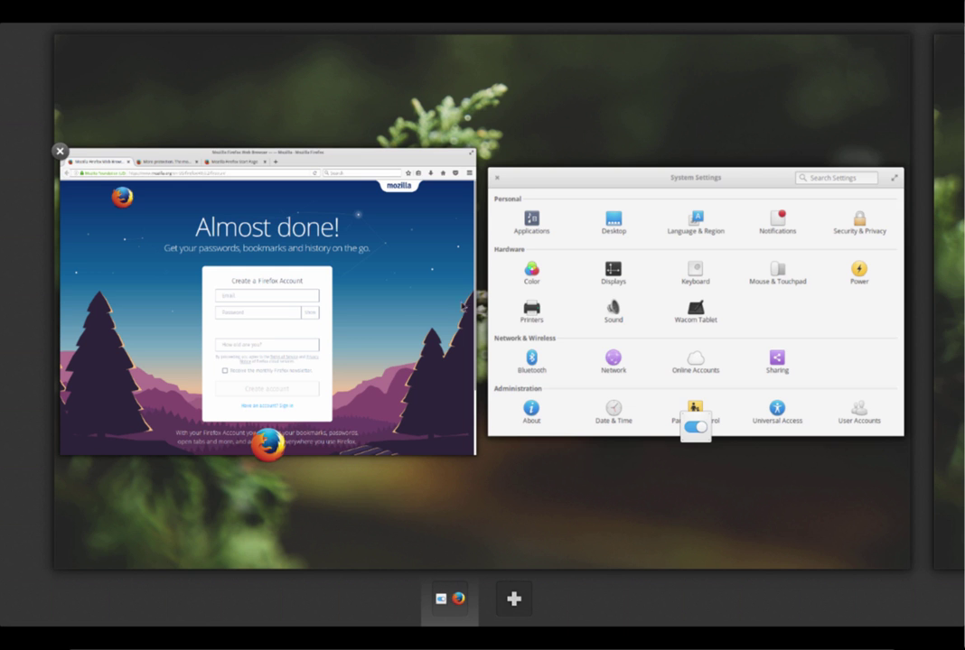
left_click(513, 600)
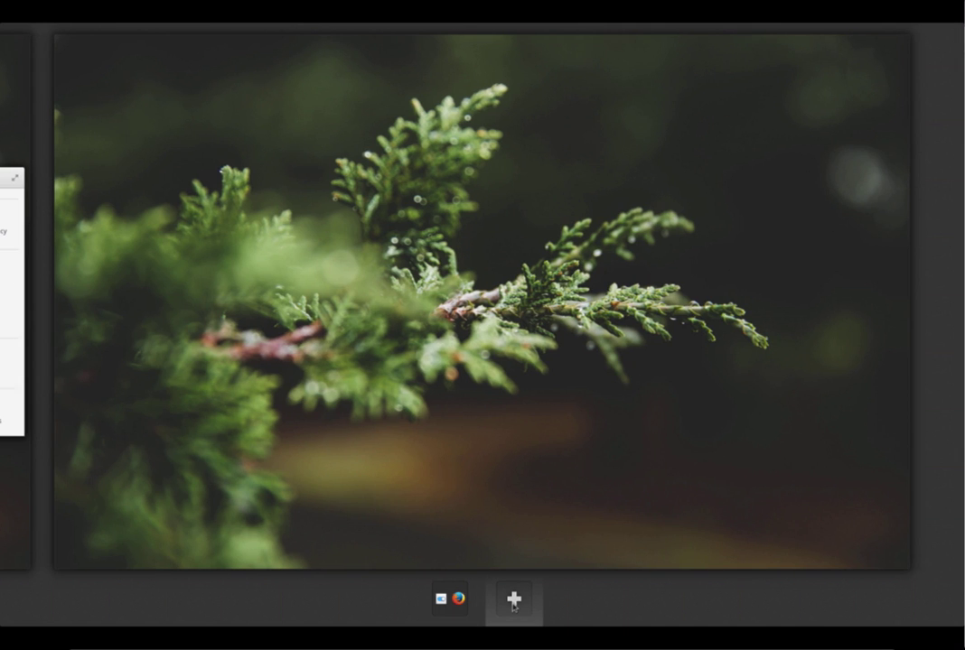
left_click(513, 601)
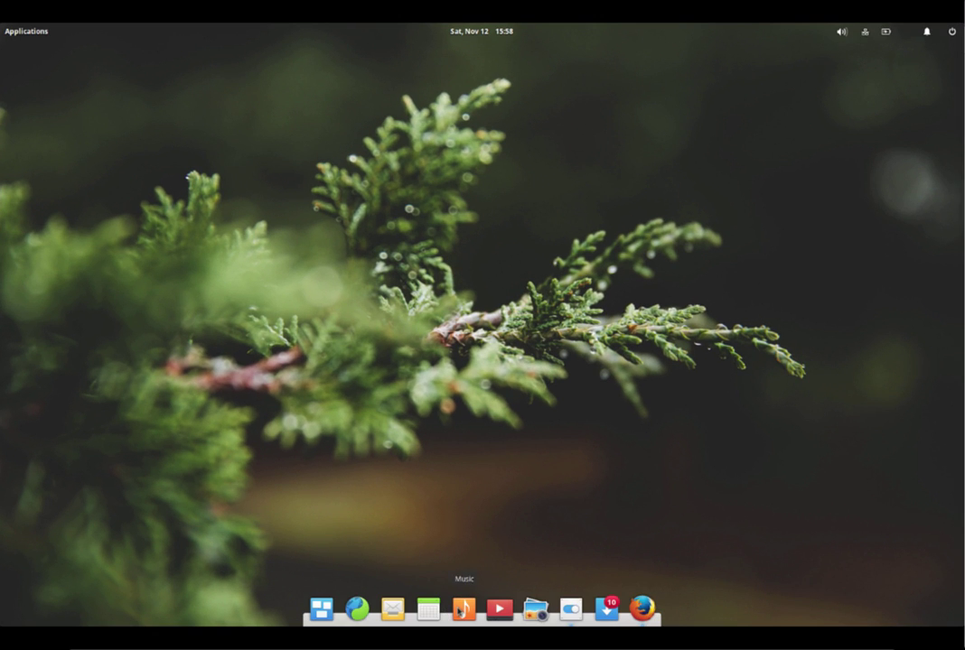
left_click(440, 614)
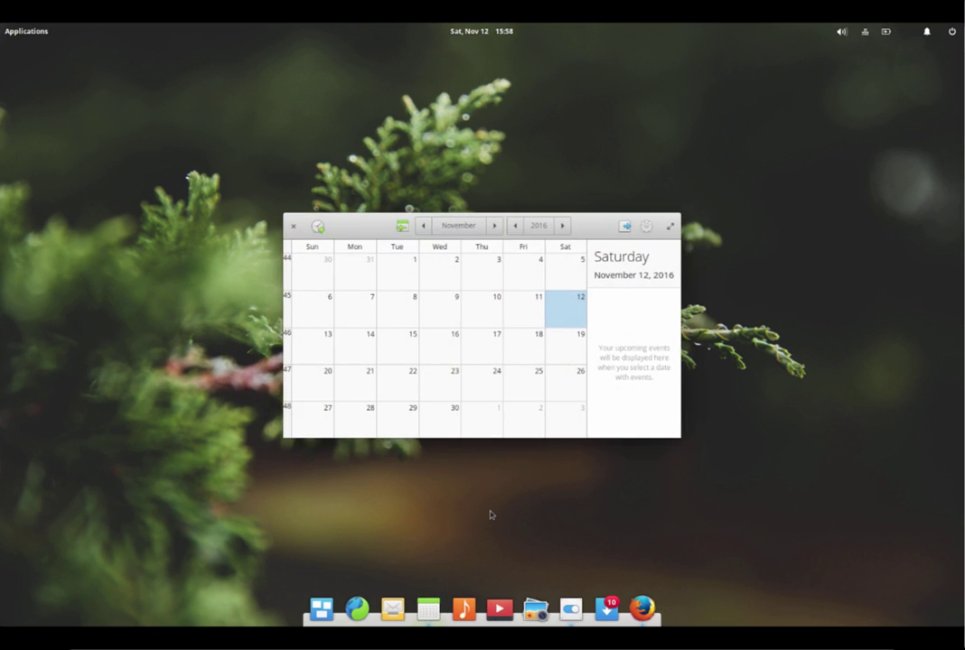
Switch back to the first workspace and bring up the Firefox window
left_click(320, 610)
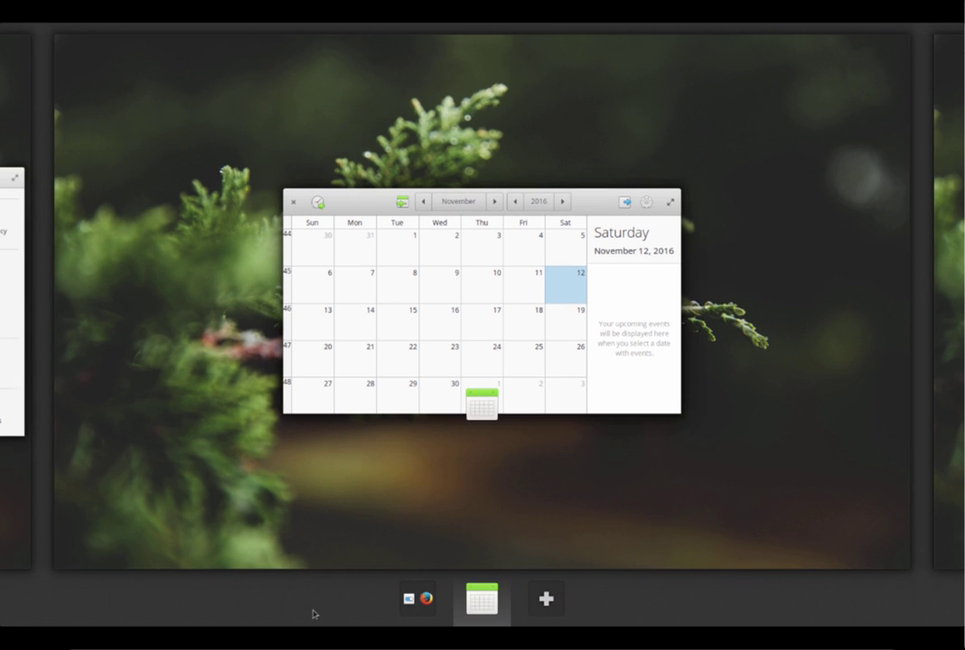
left_click(413, 610)
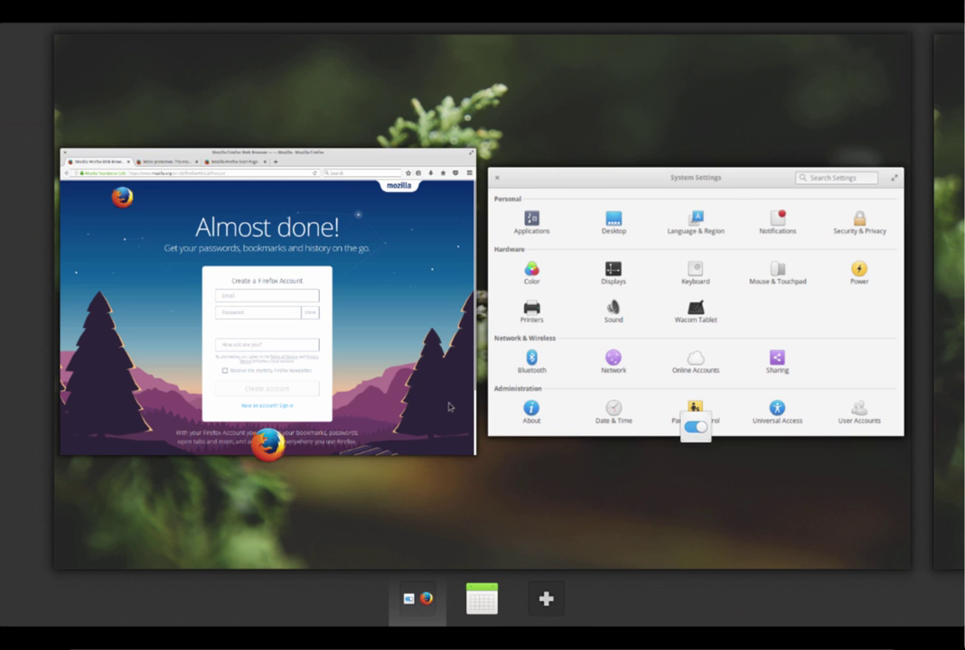
left_click(446, 387)
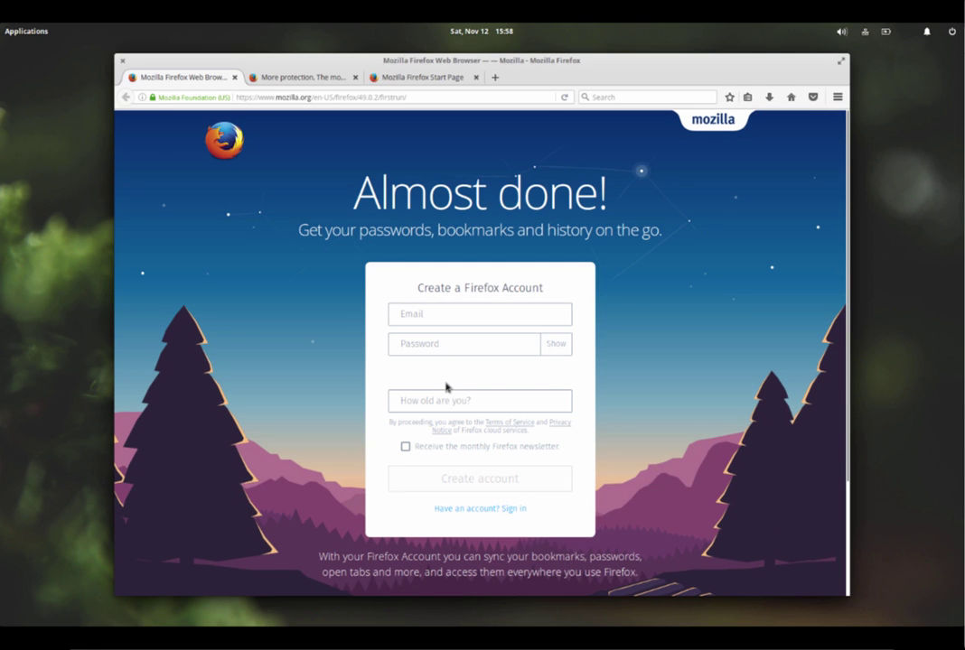
mouse_move(421, 621)
mouse_move(561, 623)
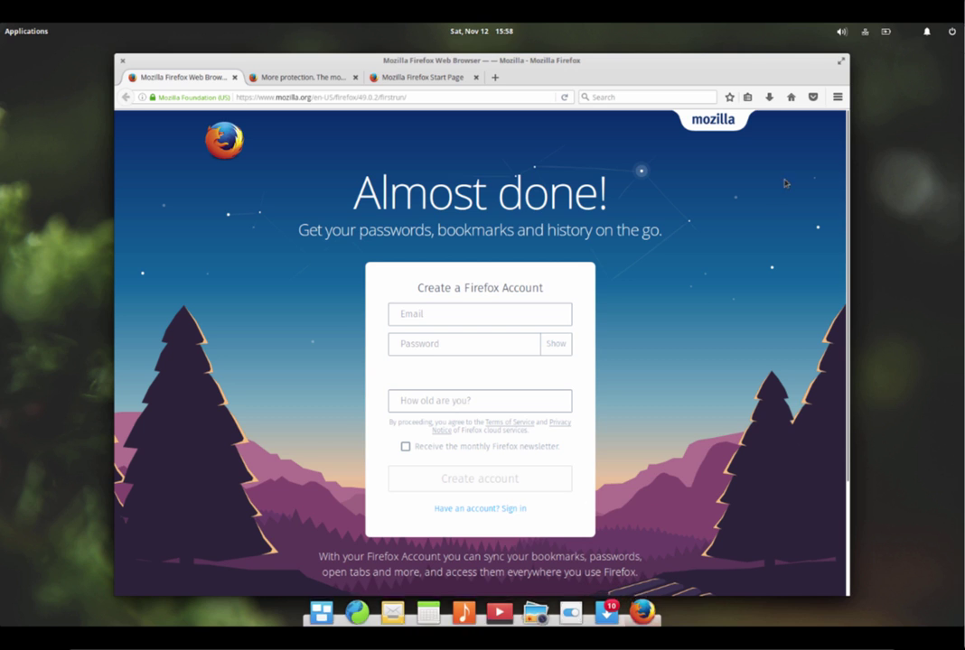
left_click(842, 35)
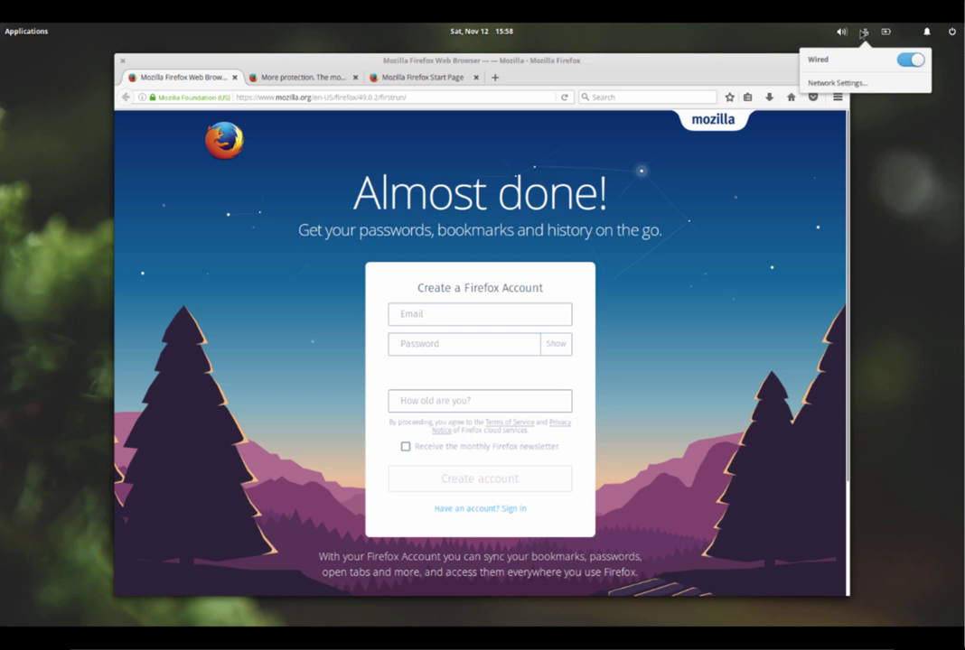
mouse_move(888, 36)
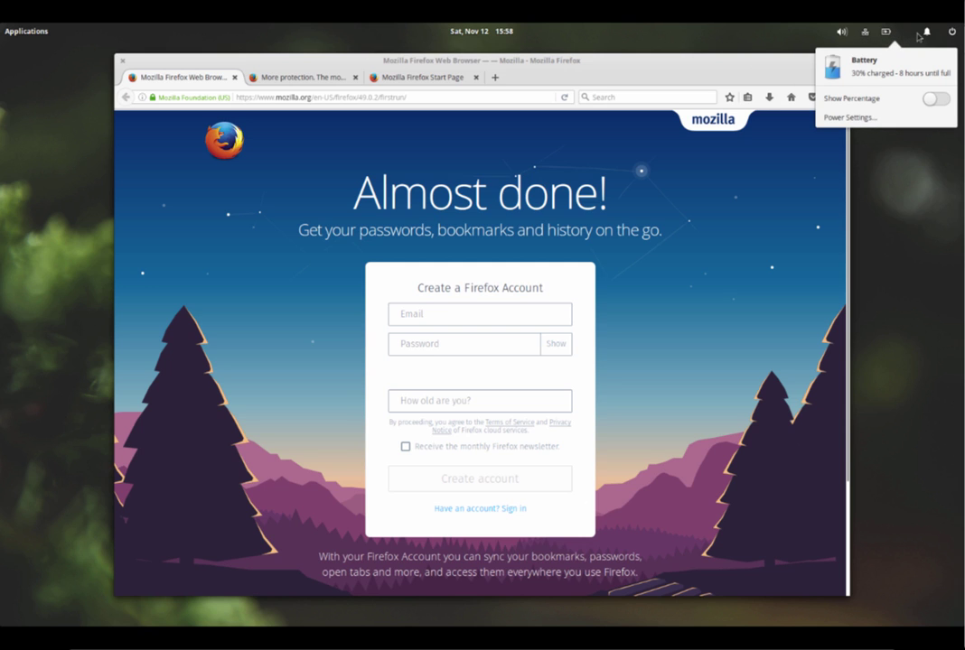
mouse_move(927, 35)
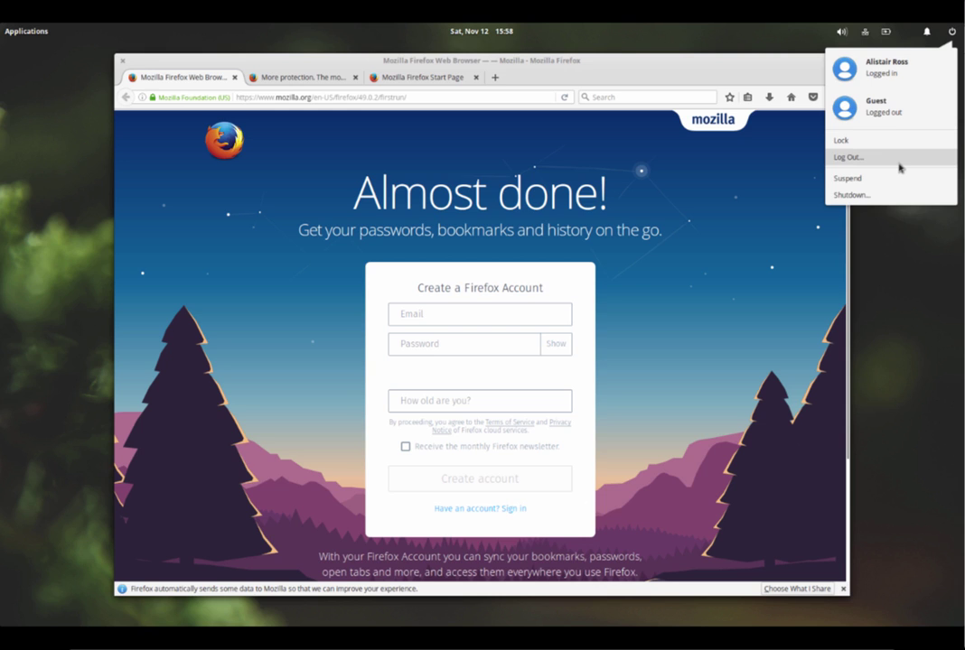
left_click(736, 587)
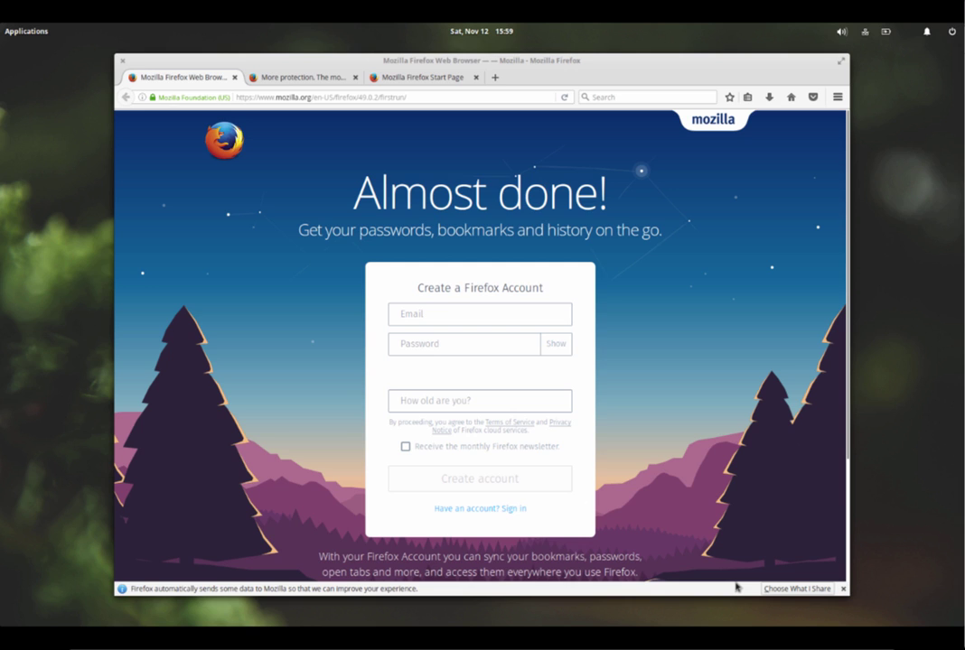